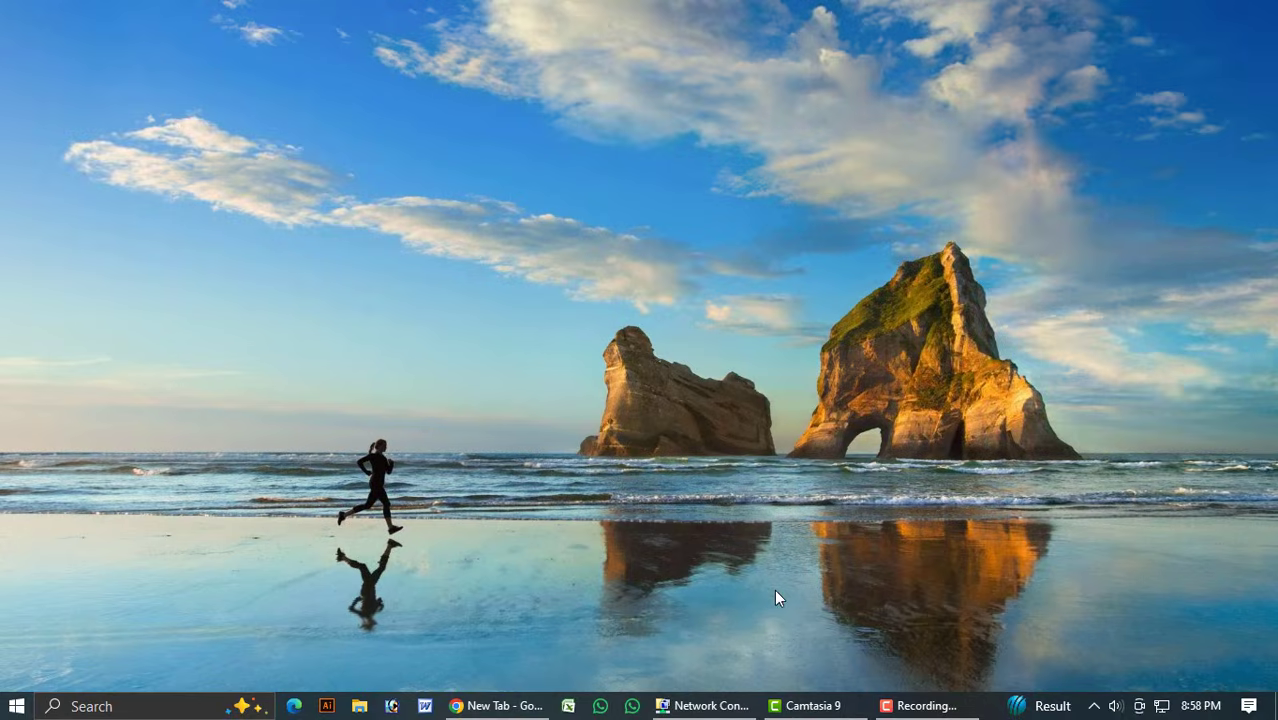
Switch to Chrome, load bar.teletalk.com.bd and open the Lower Court "Registration for enrolment as Advocate" page.
click(517, 706)
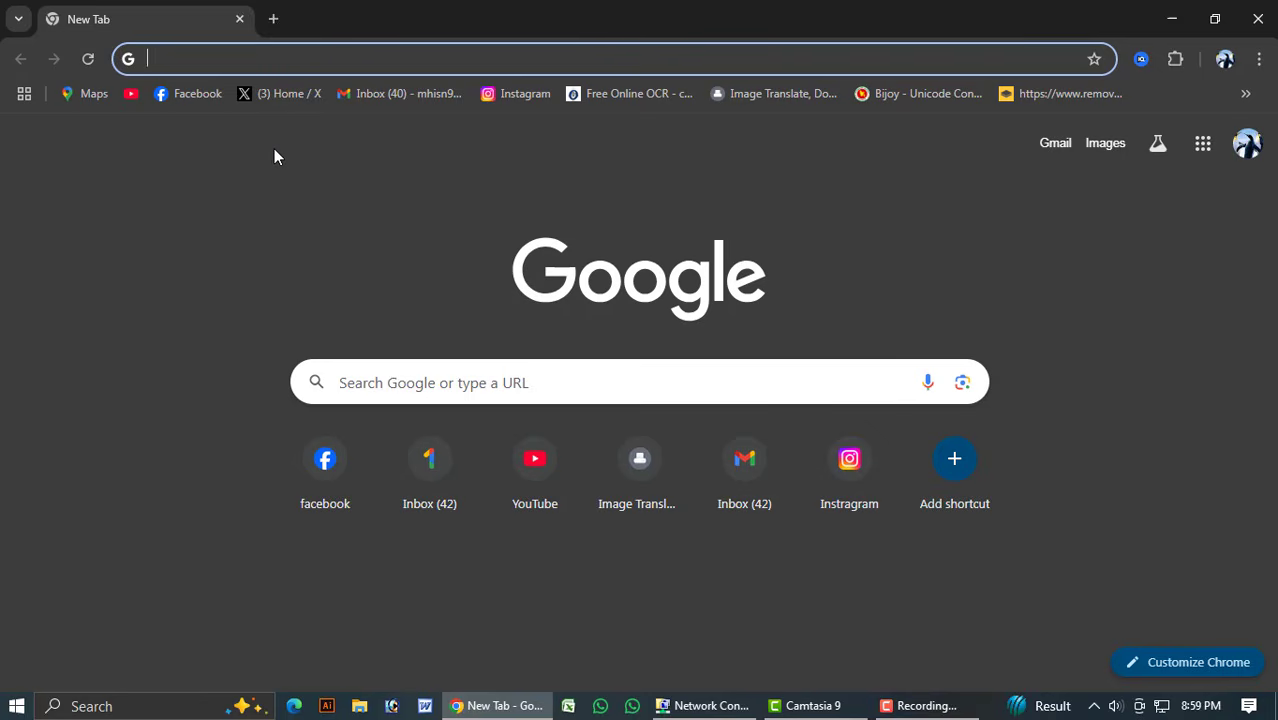
text(bar)
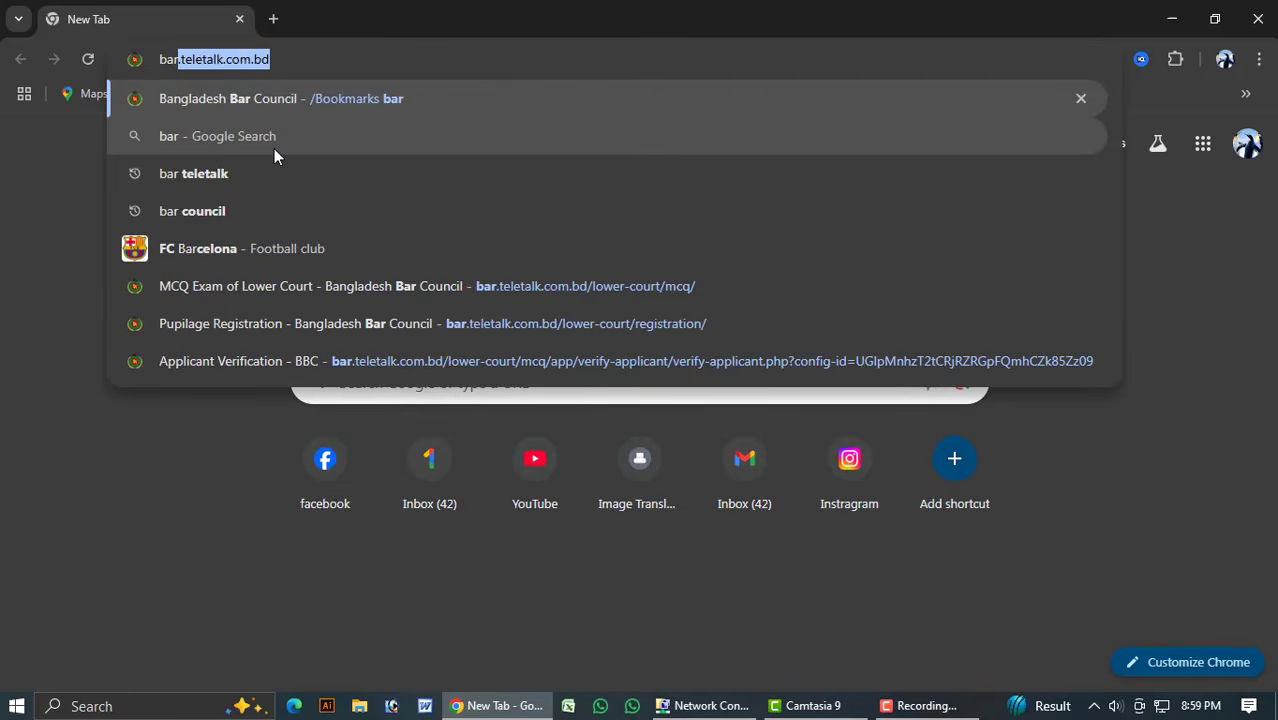
key(Right)
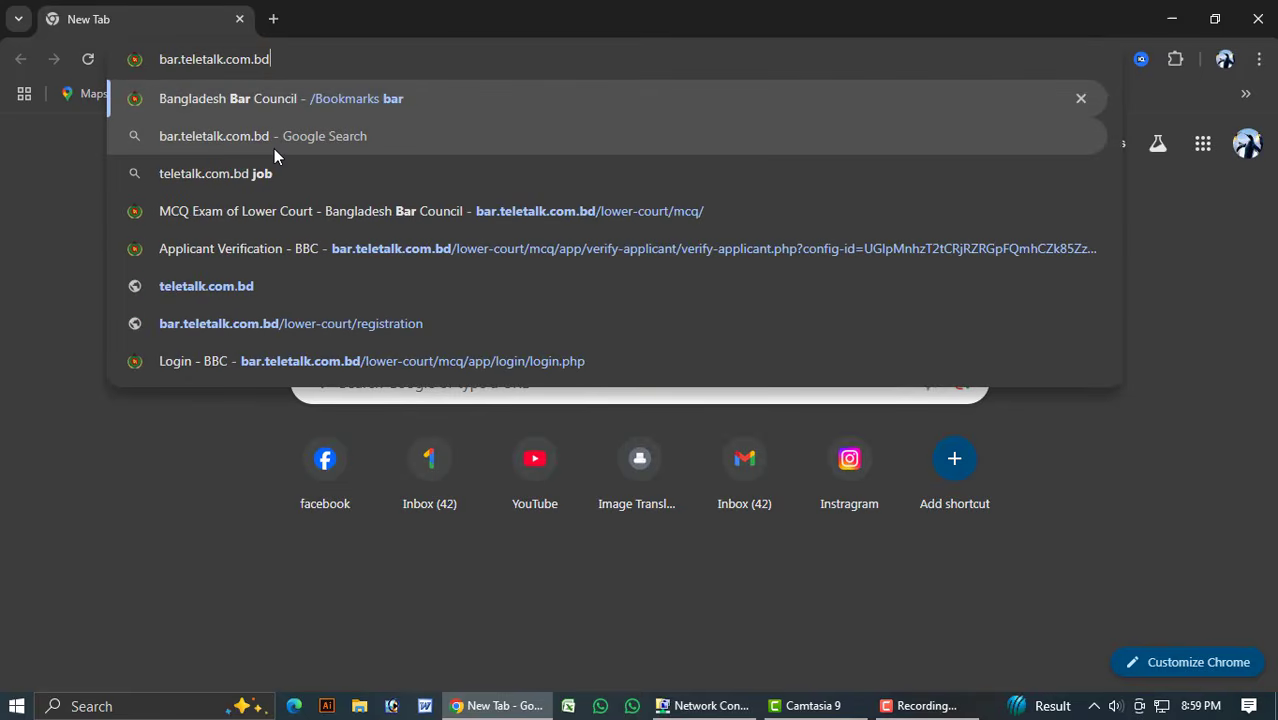
key(Return)
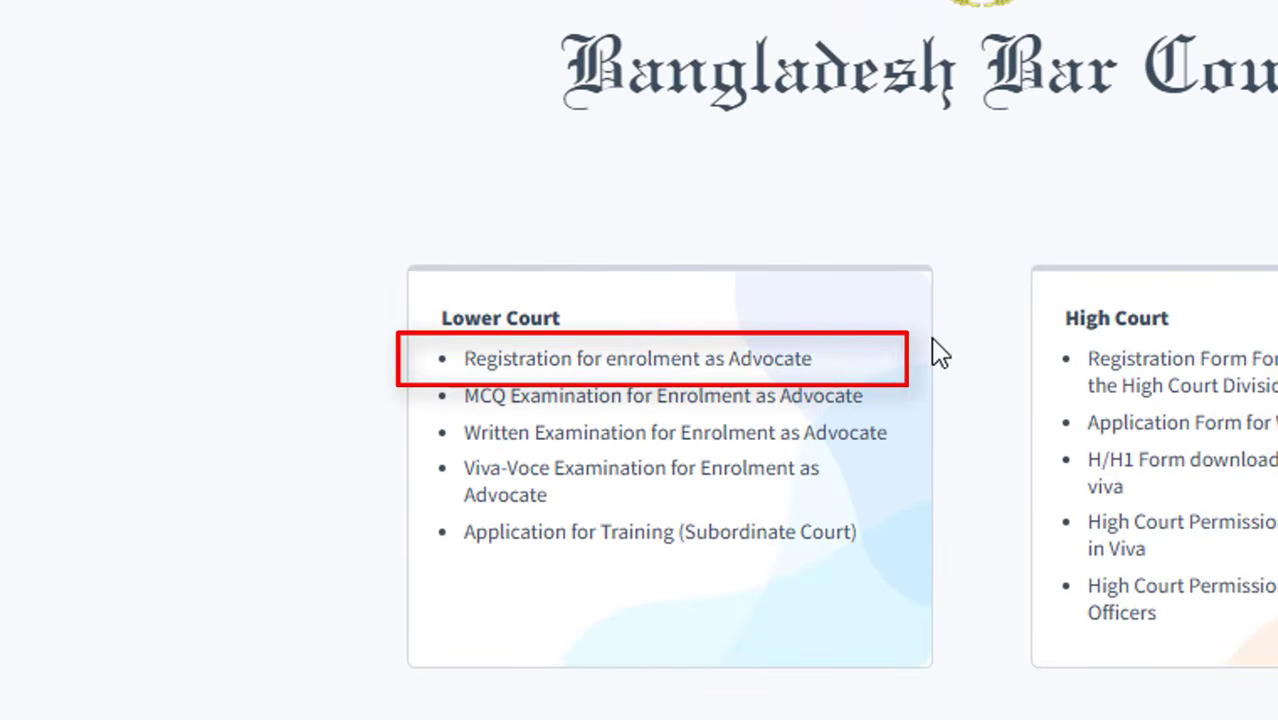
click(793, 362)
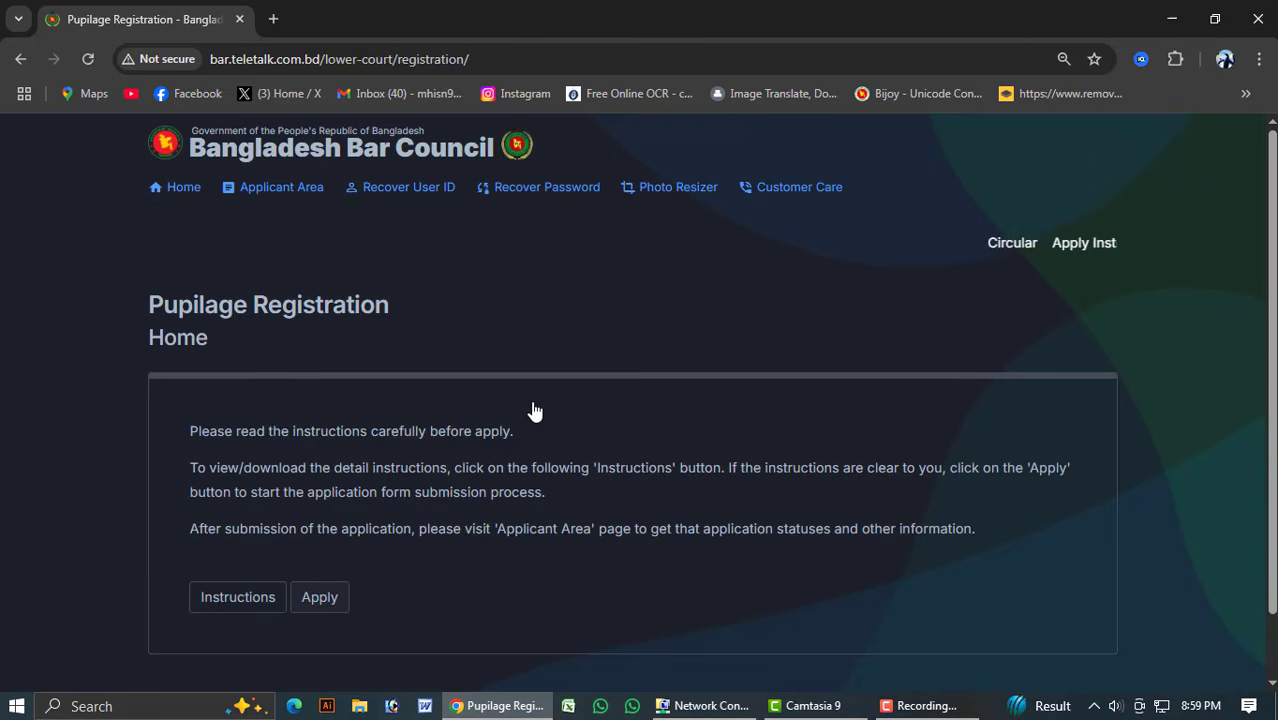
Start a new Pupilage Registration application and proceed to its Personal Information form.
scroll(548, 390, down, 2)
scroll(548, 390, up, 2)
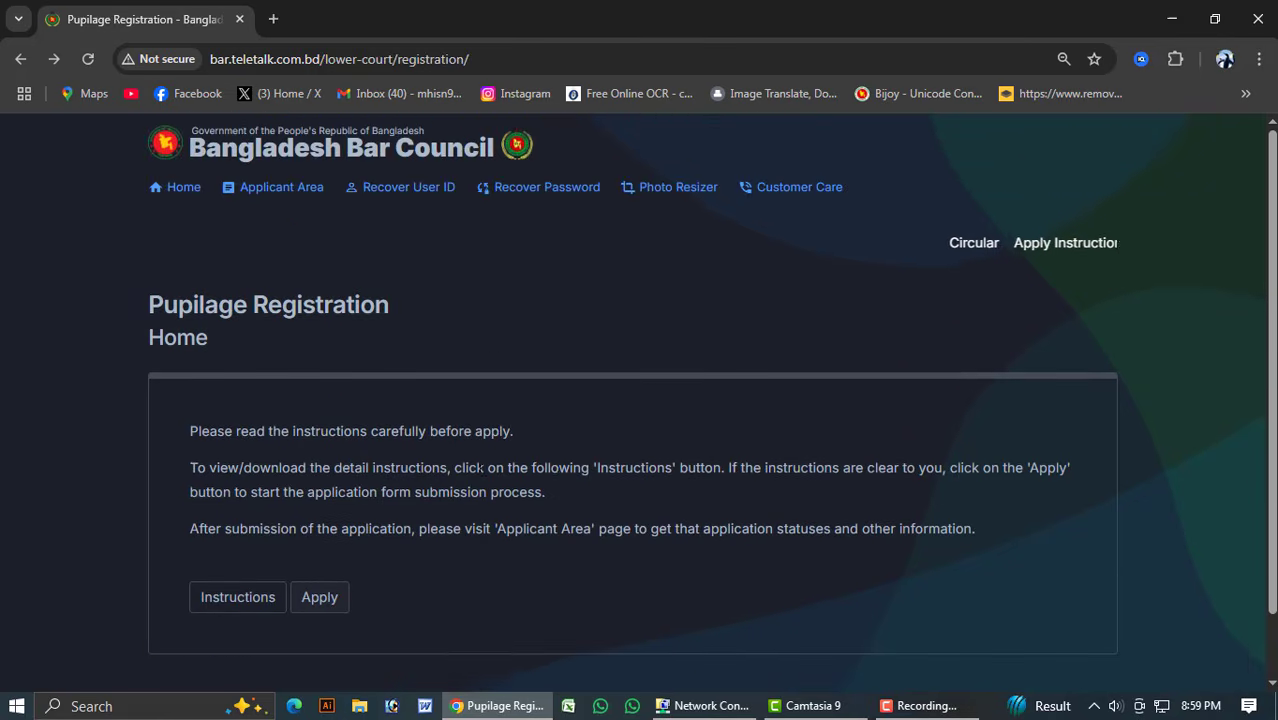
scroll(484, 467, down, 1)
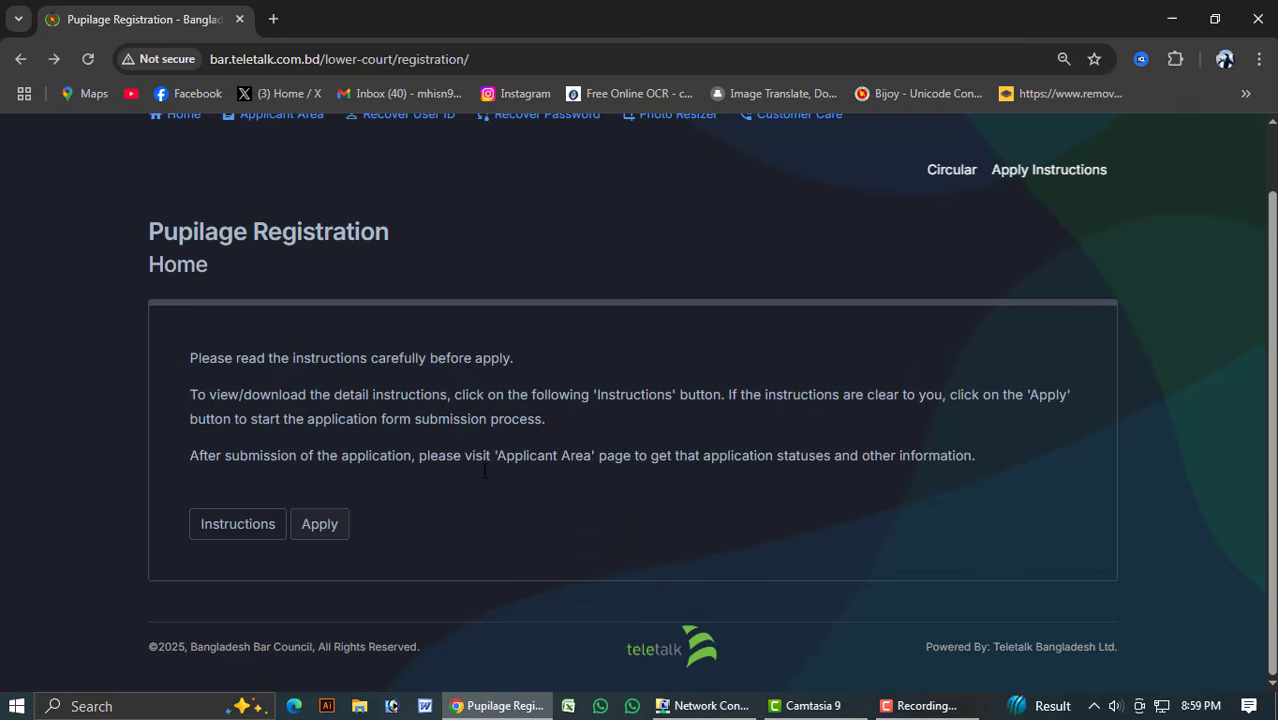
click(326, 535)
scroll(343, 504, down, 1)
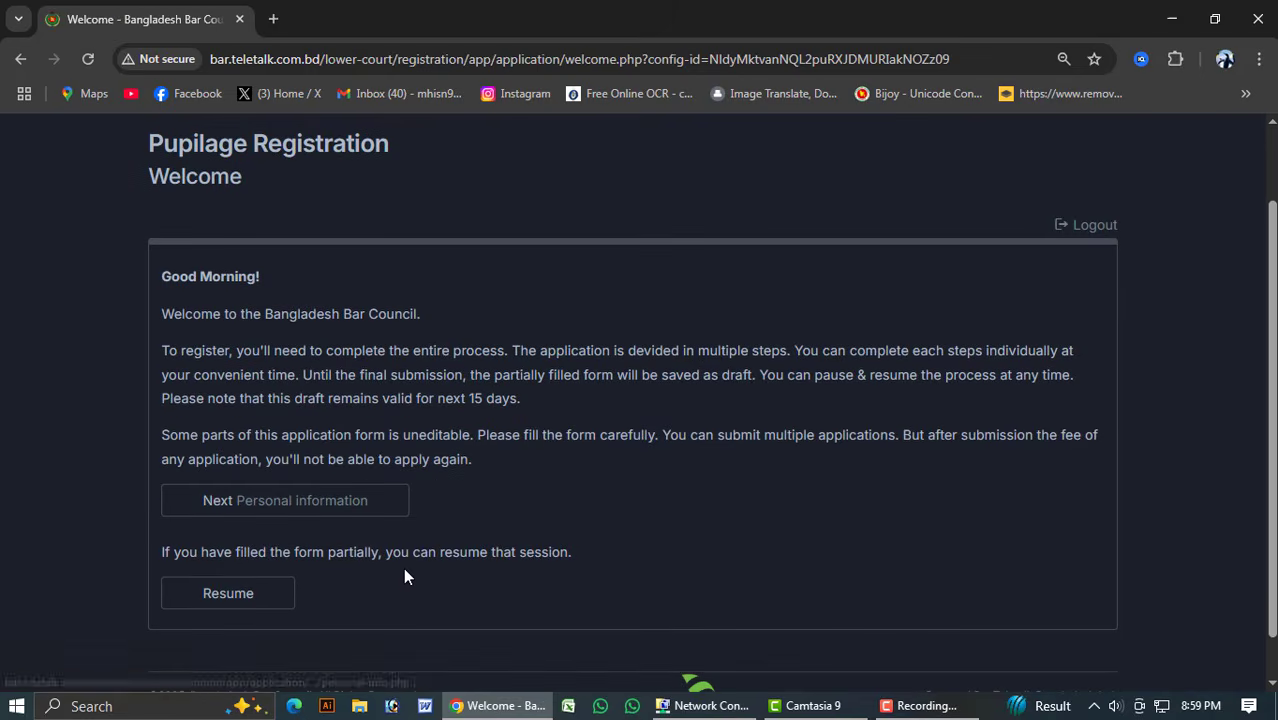
click(344, 510)
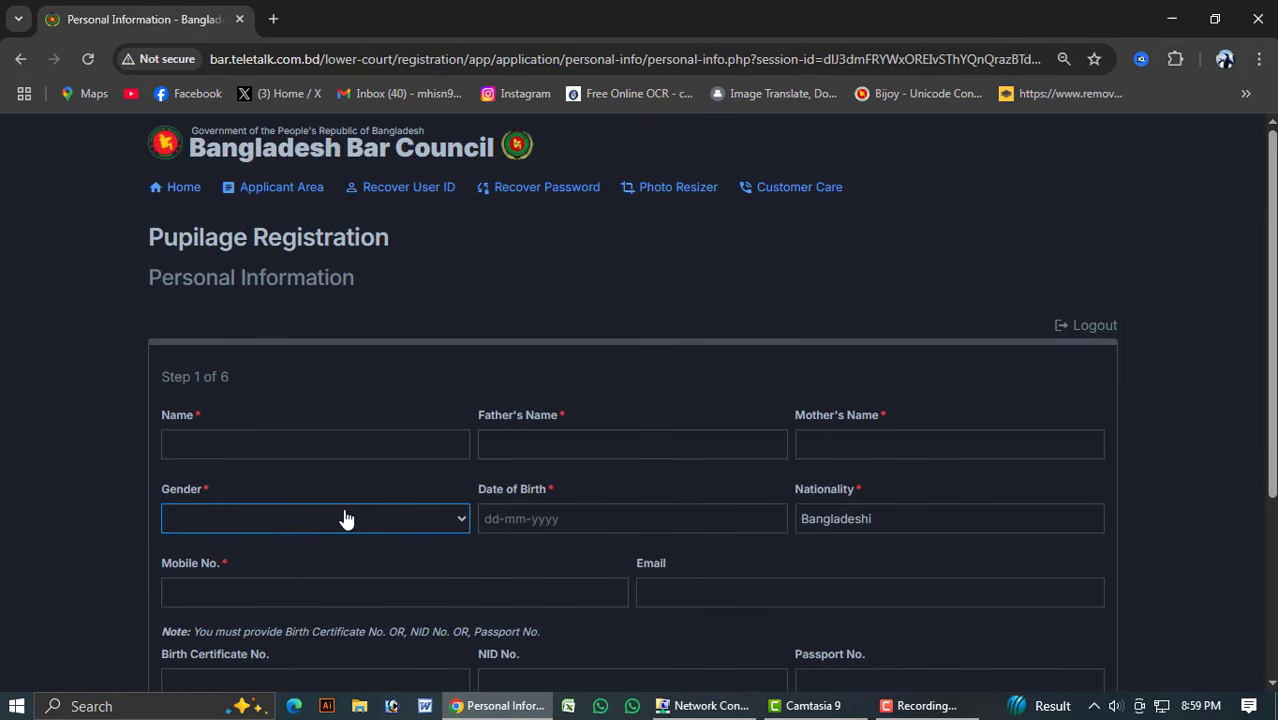
Fill in the applicant's personal, contact and identity details, and submit them with "Save & go to next step (address)".
scroll(343, 508, down, 2)
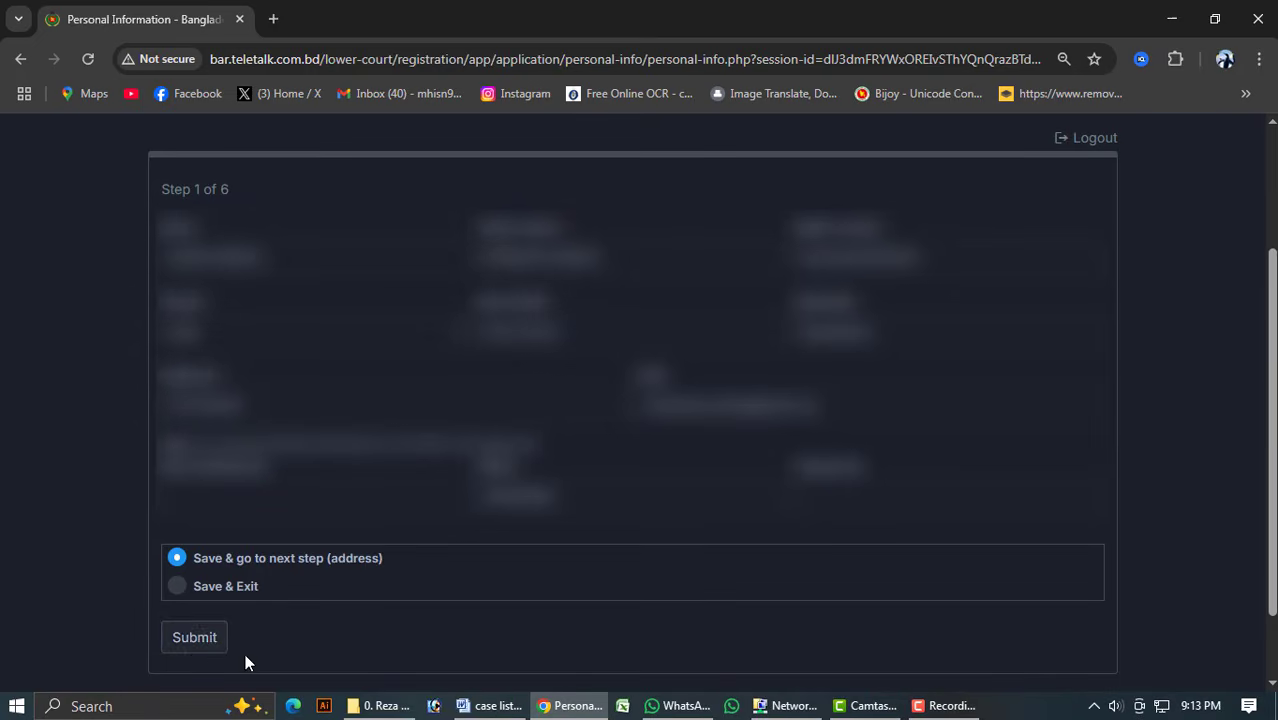
click(214, 650)
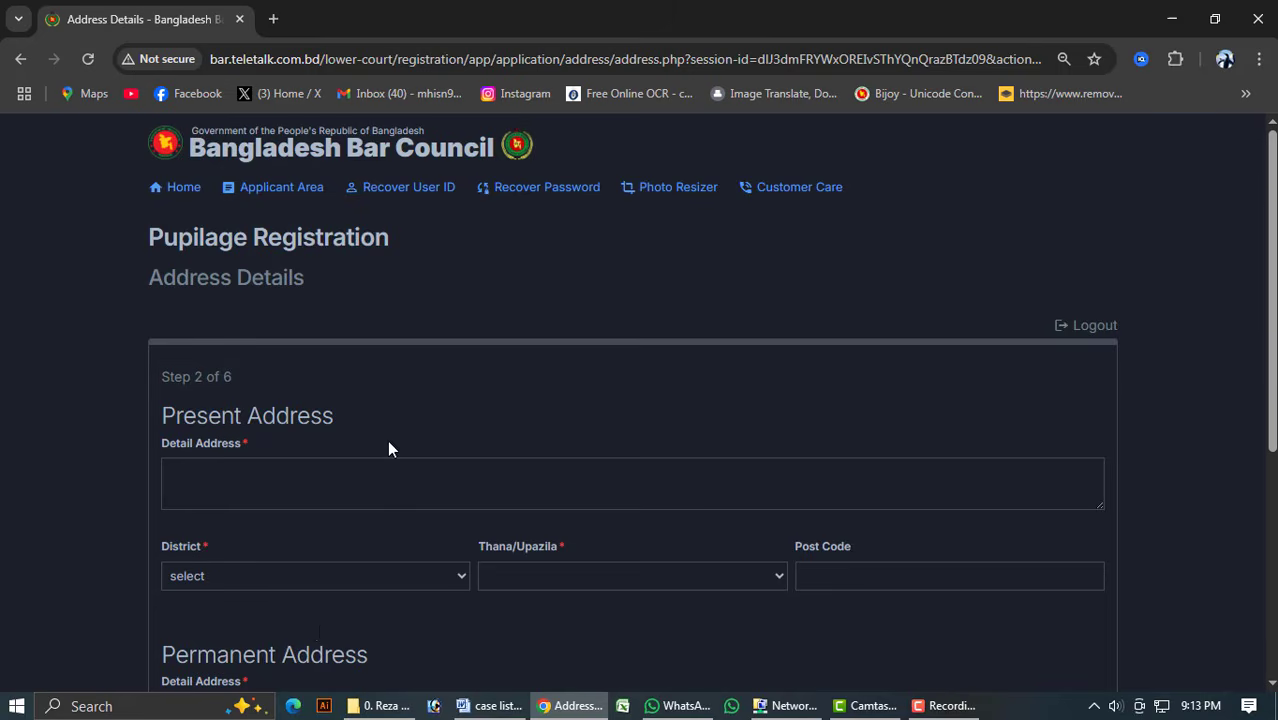
Fill in the applicant's present and permanent addresses, and submit them with "Save & go to next step (Basic Education)".
scroll(389, 448, down, 1)
click(660, 390)
scroll(754, 433, down, 1)
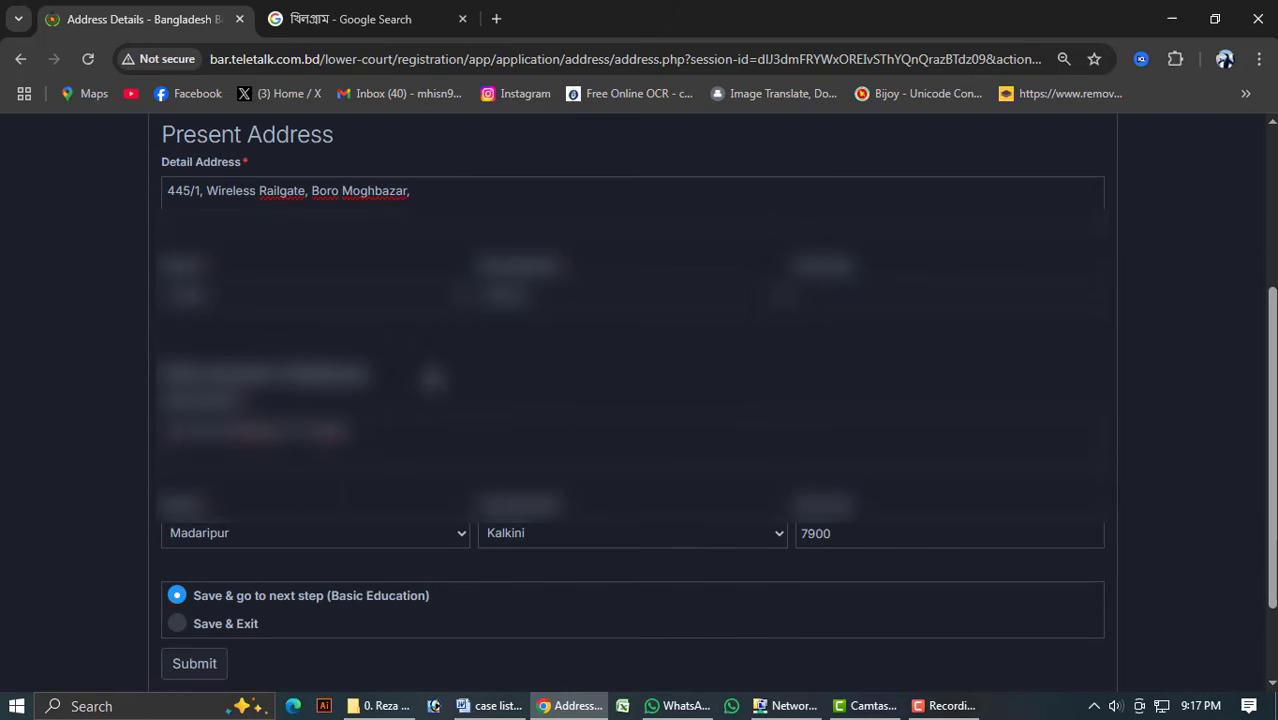
scroll(371, 585, down, 1)
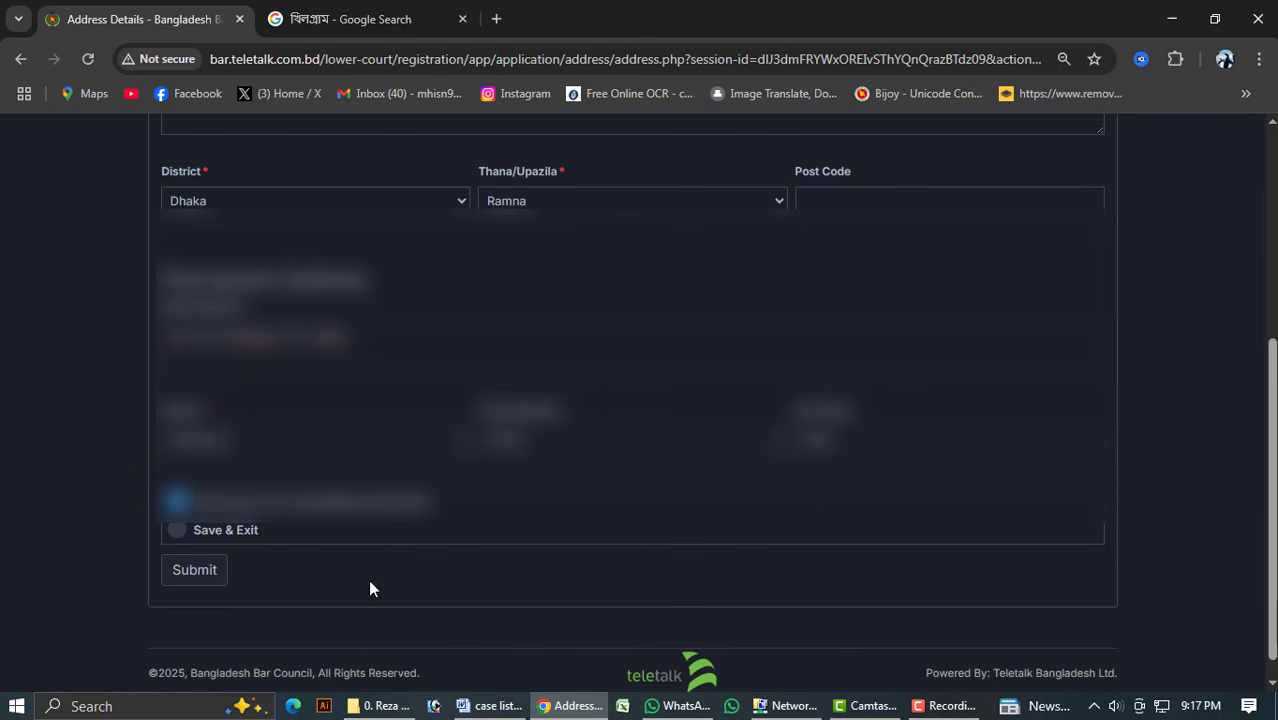
click(203, 578)
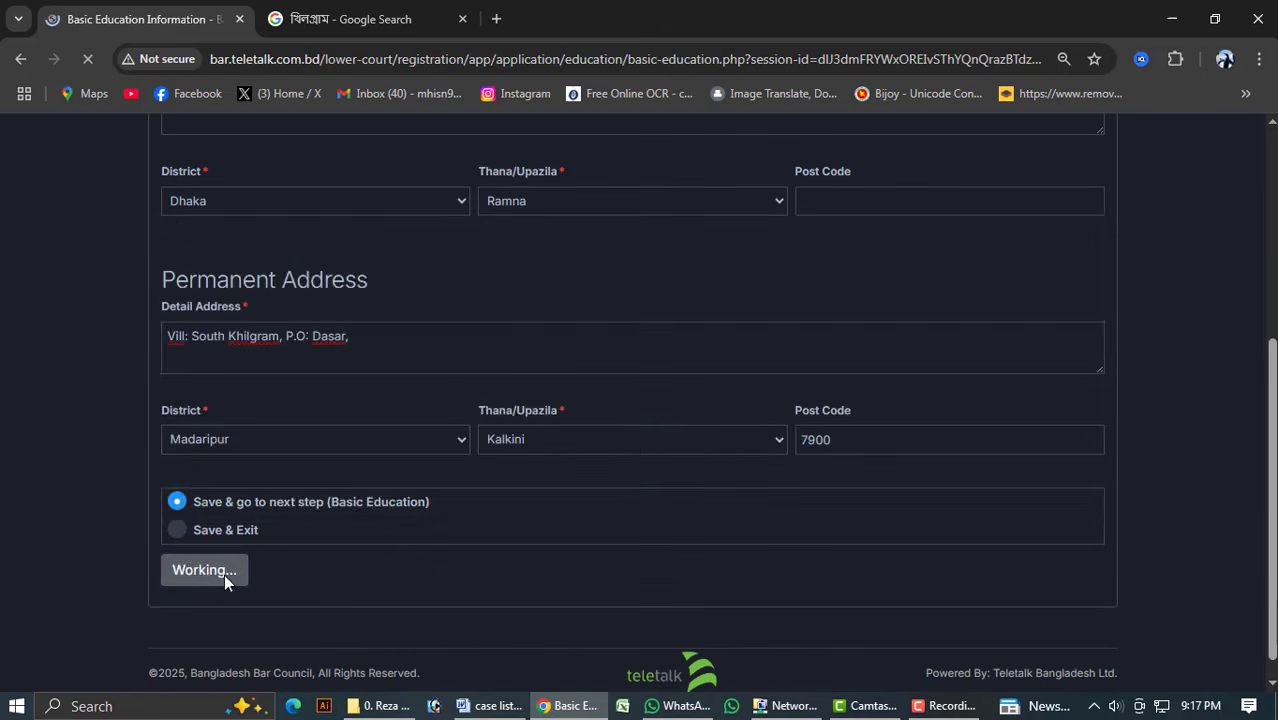
Complete the basic education details with GPAs 4.89 and 3.83 on scale 5, and save them to go to higher education.
scroll(366, 364, down, 2)
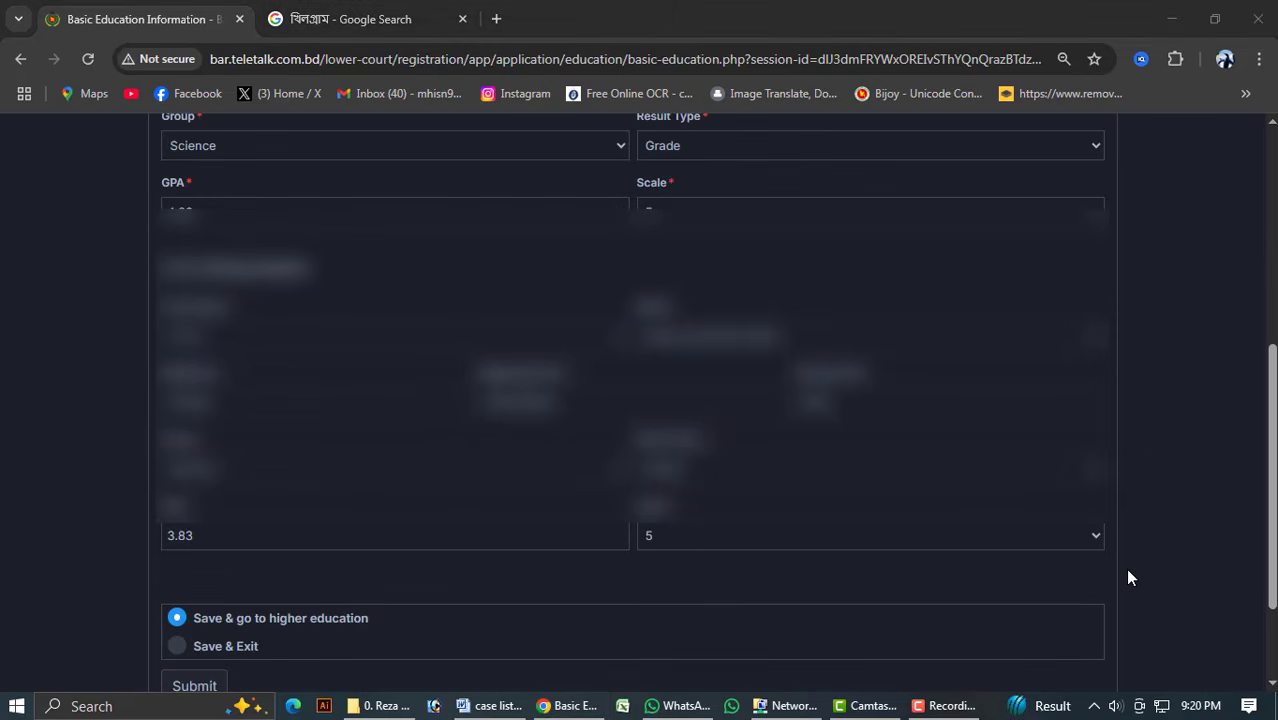
scroll(1113, 568, down, 1)
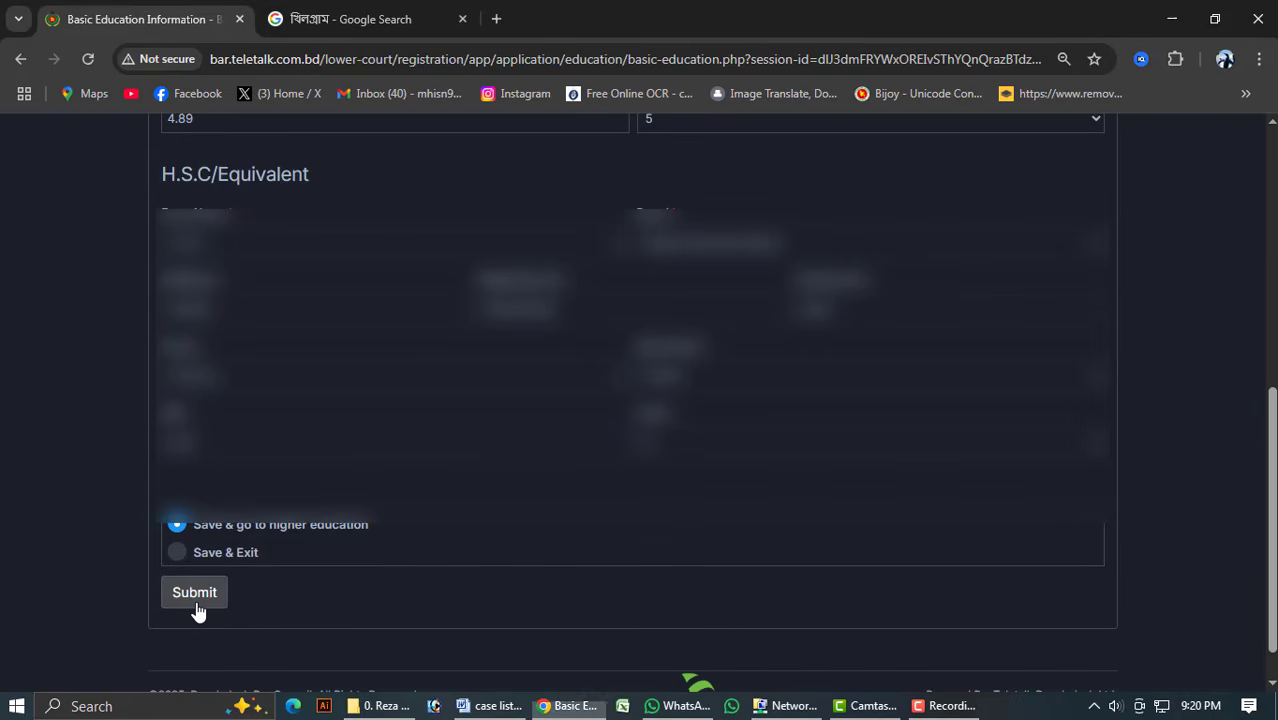
click(196, 606)
Complete the graduation details with exam LL.B (Hons), scale 4 and passing year 2023, and save them to go to Bar Information.
scroll(218, 590, down, 2)
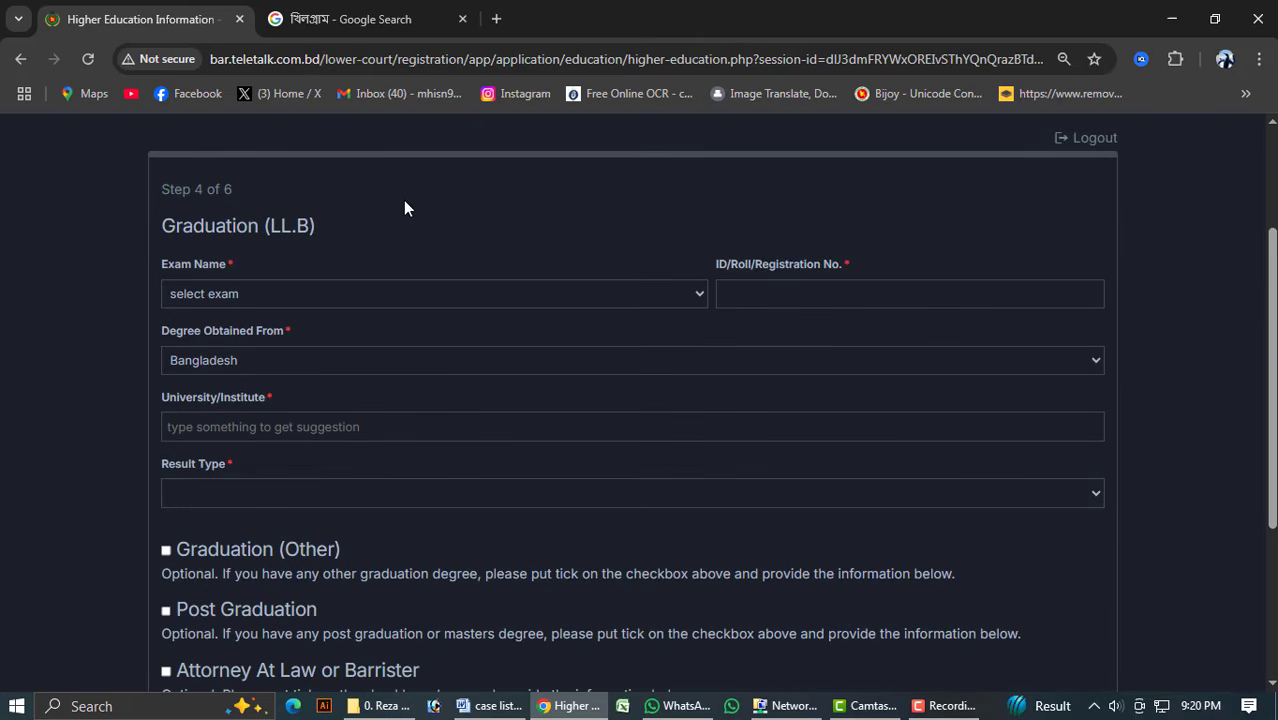
click(454, 291)
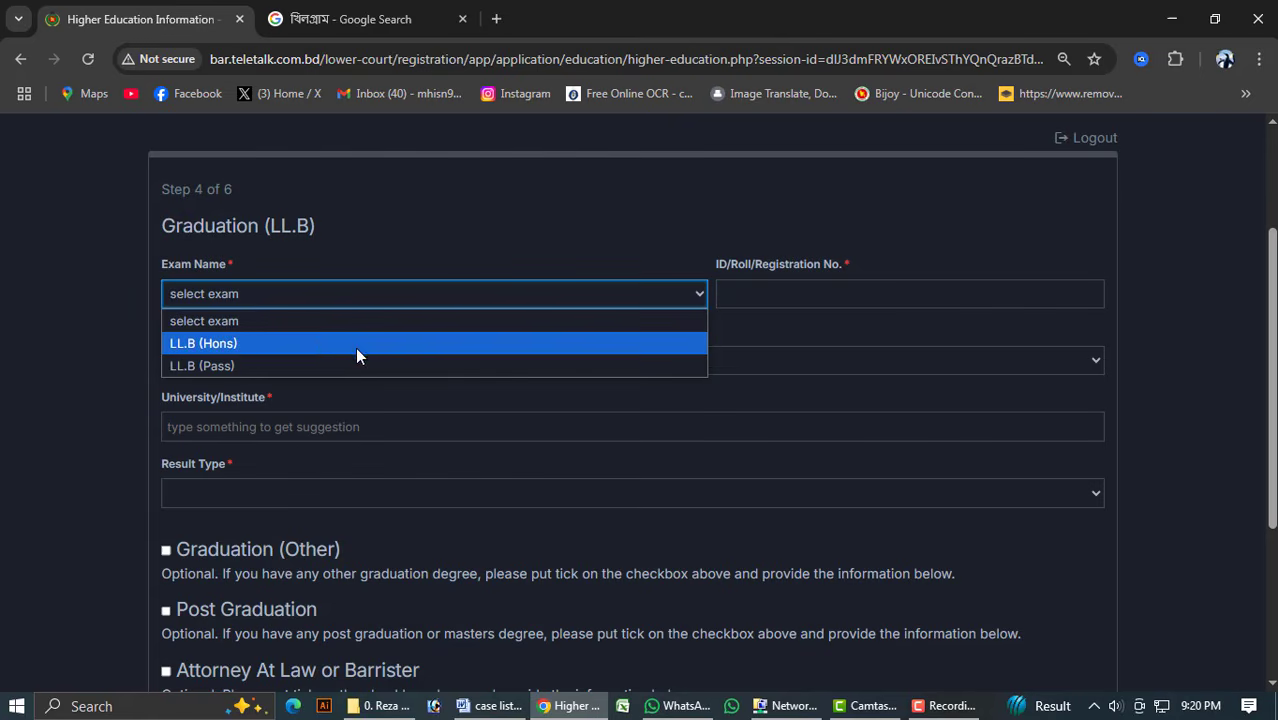
click(265, 345)
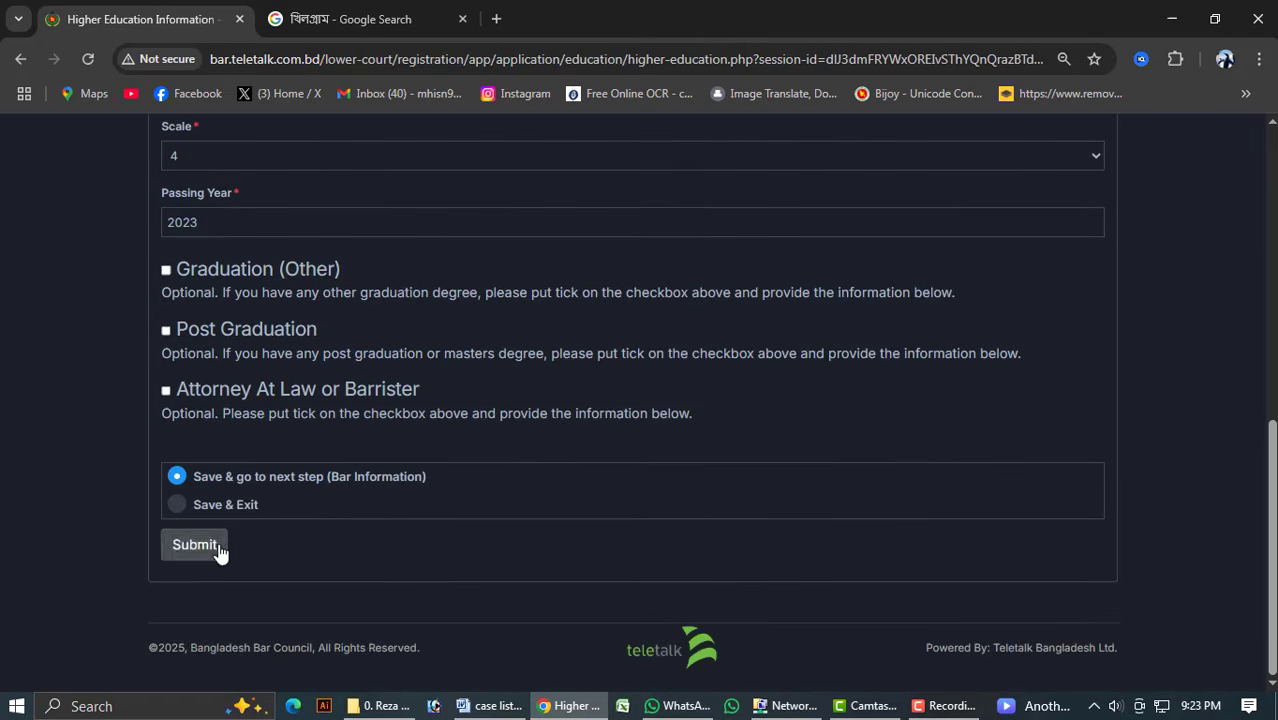
click(217, 547)
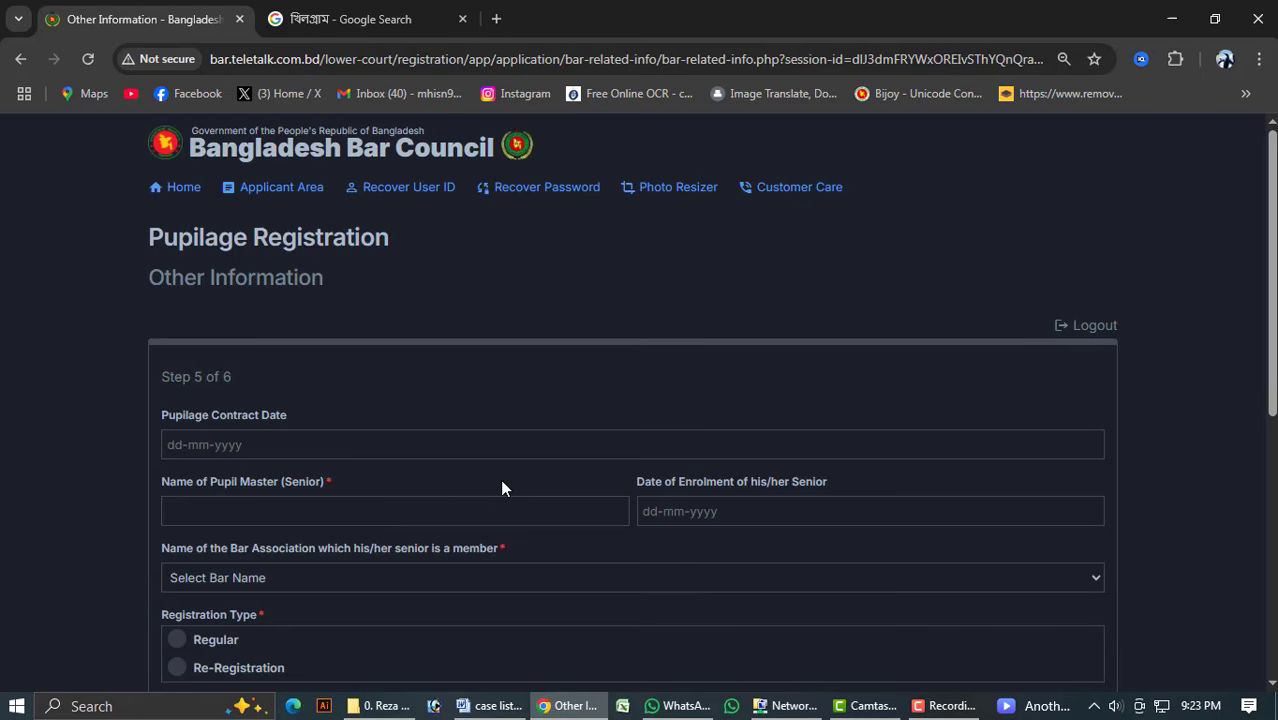
Set the Pupilage Contract Date to 16-03-2025.
scroll(501, 480, down, 1)
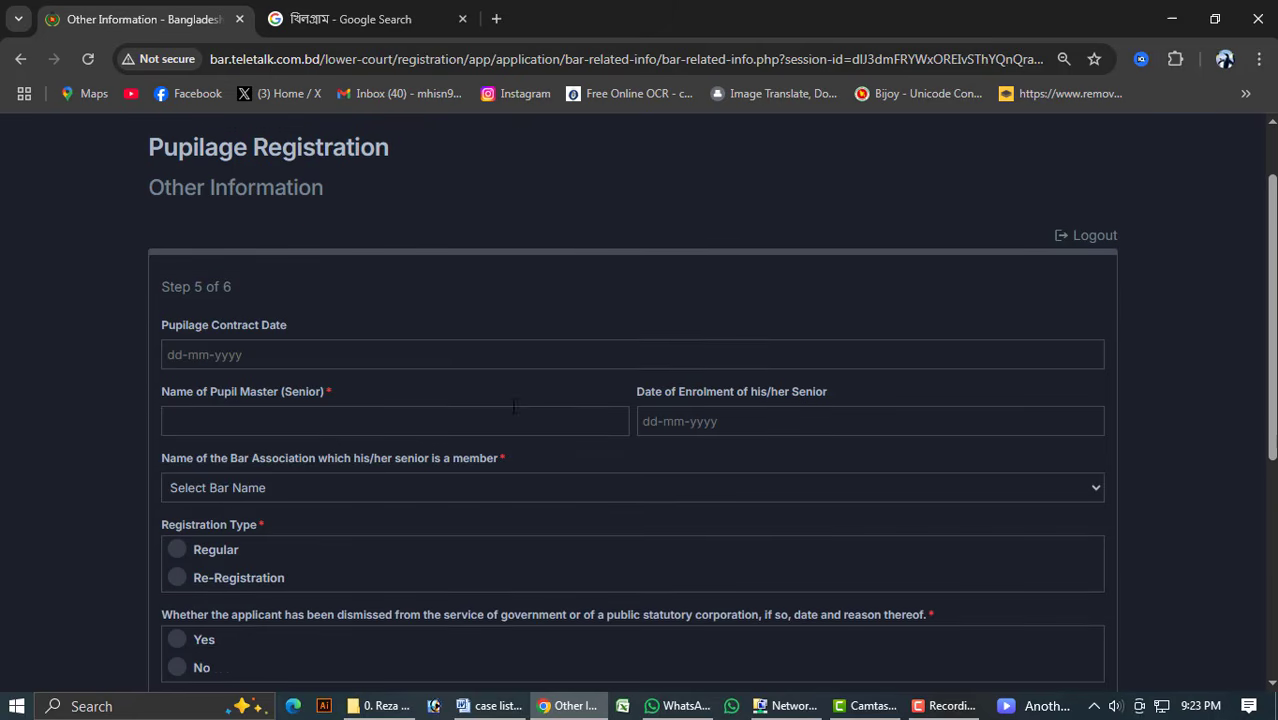
click(195, 342)
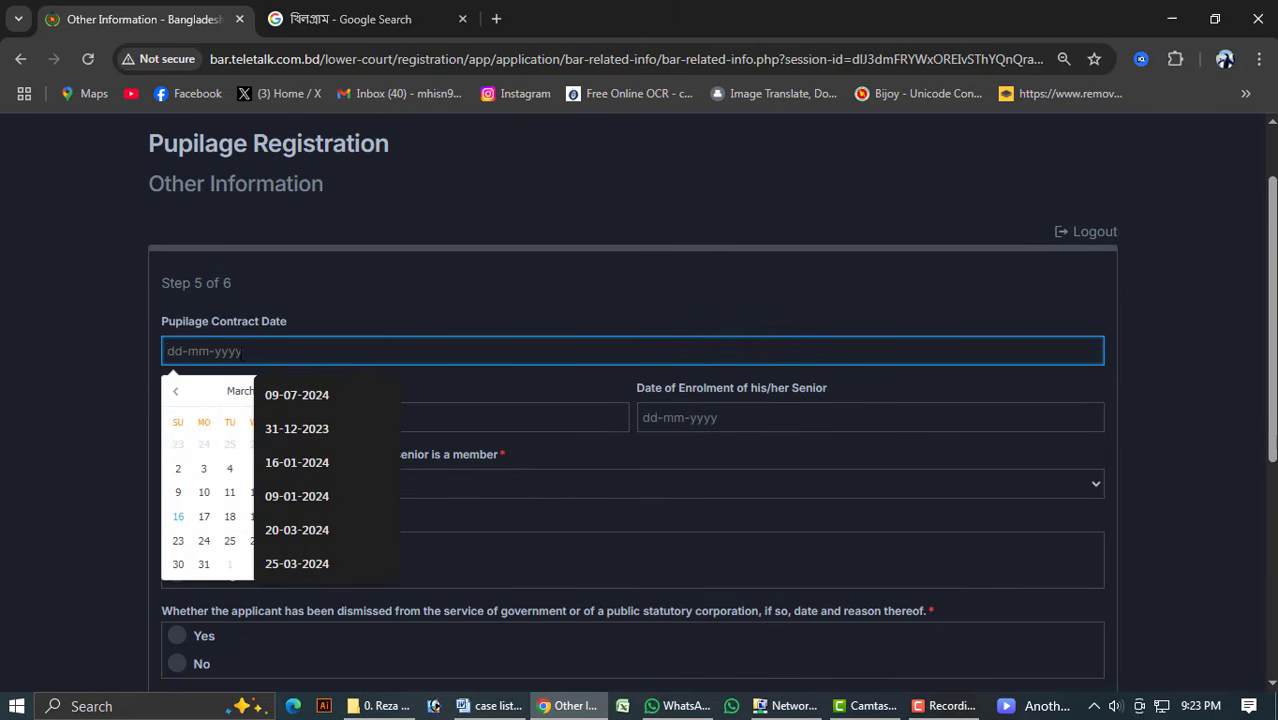
click(204, 393)
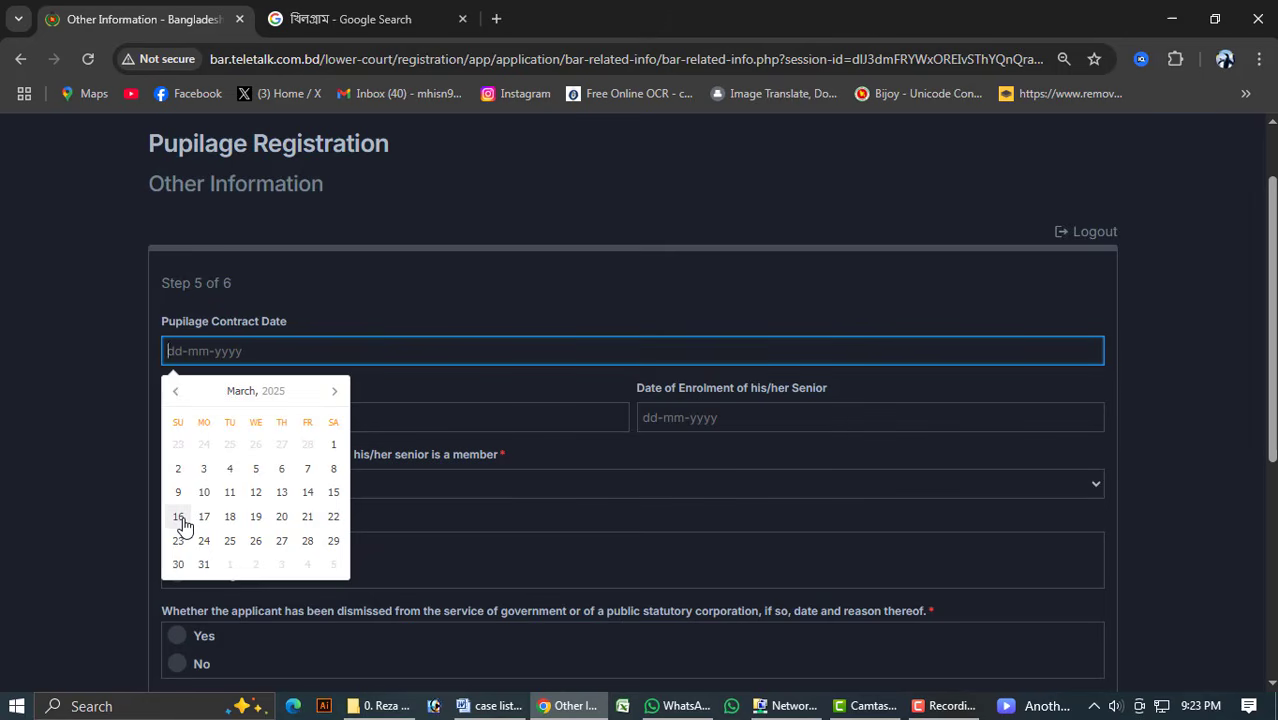
click(180, 517)
click(239, 420)
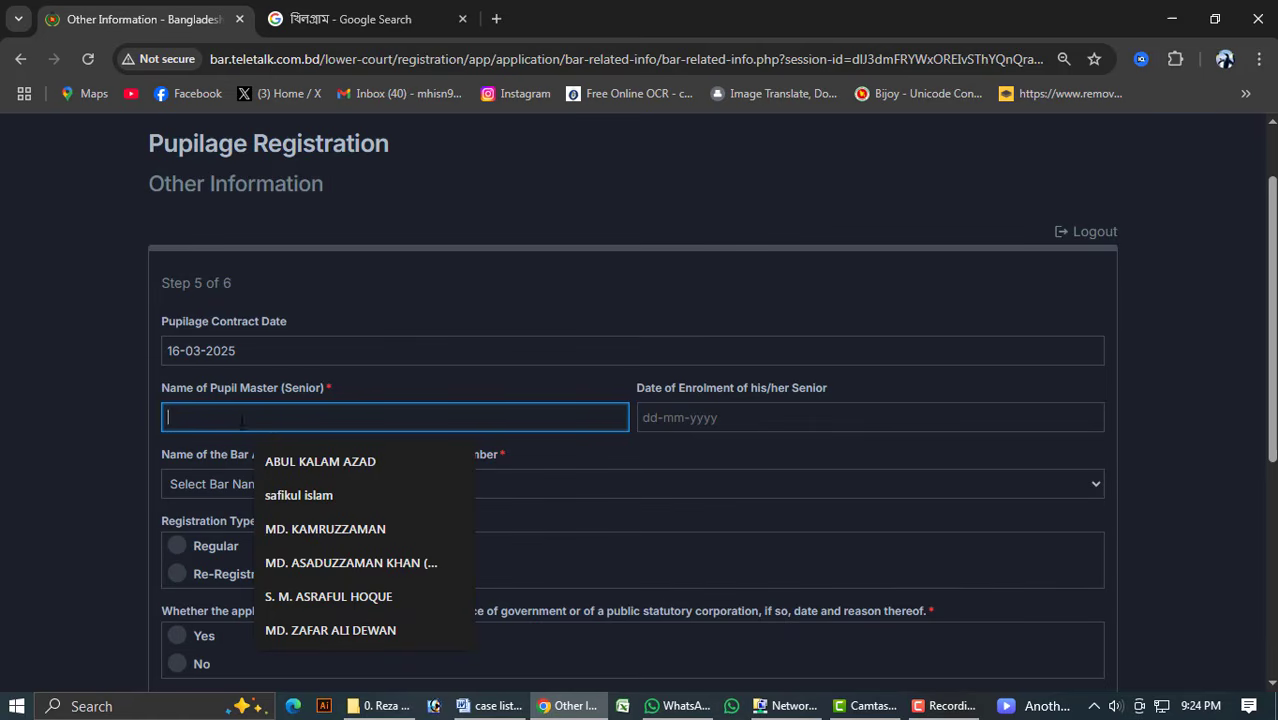
click(308, 395)
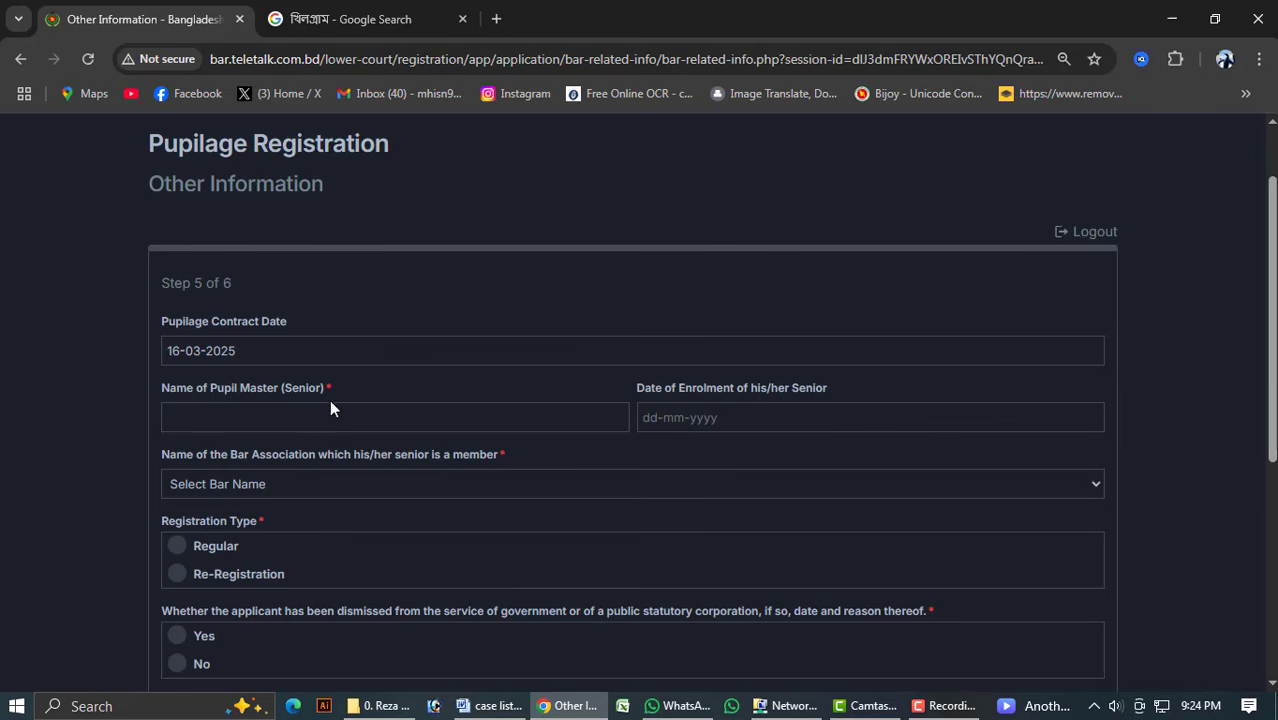
scroll(329, 399, down, 1)
click(252, 460)
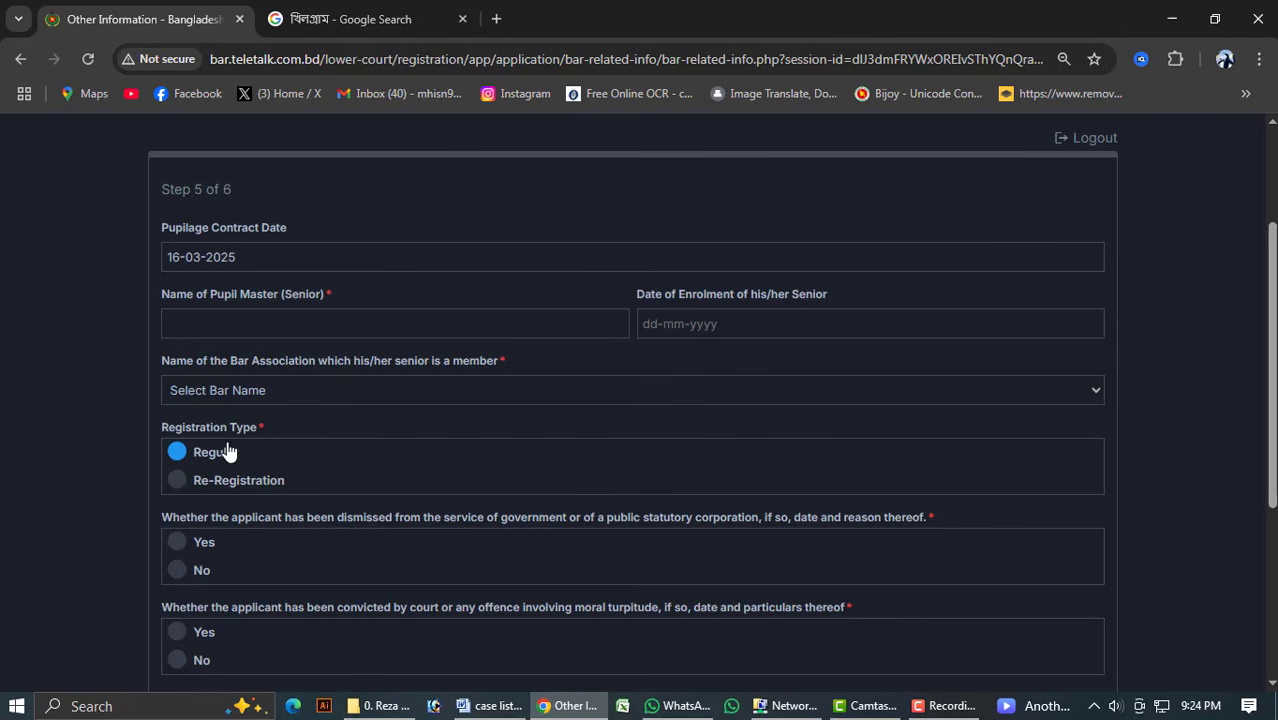
click(238, 321)
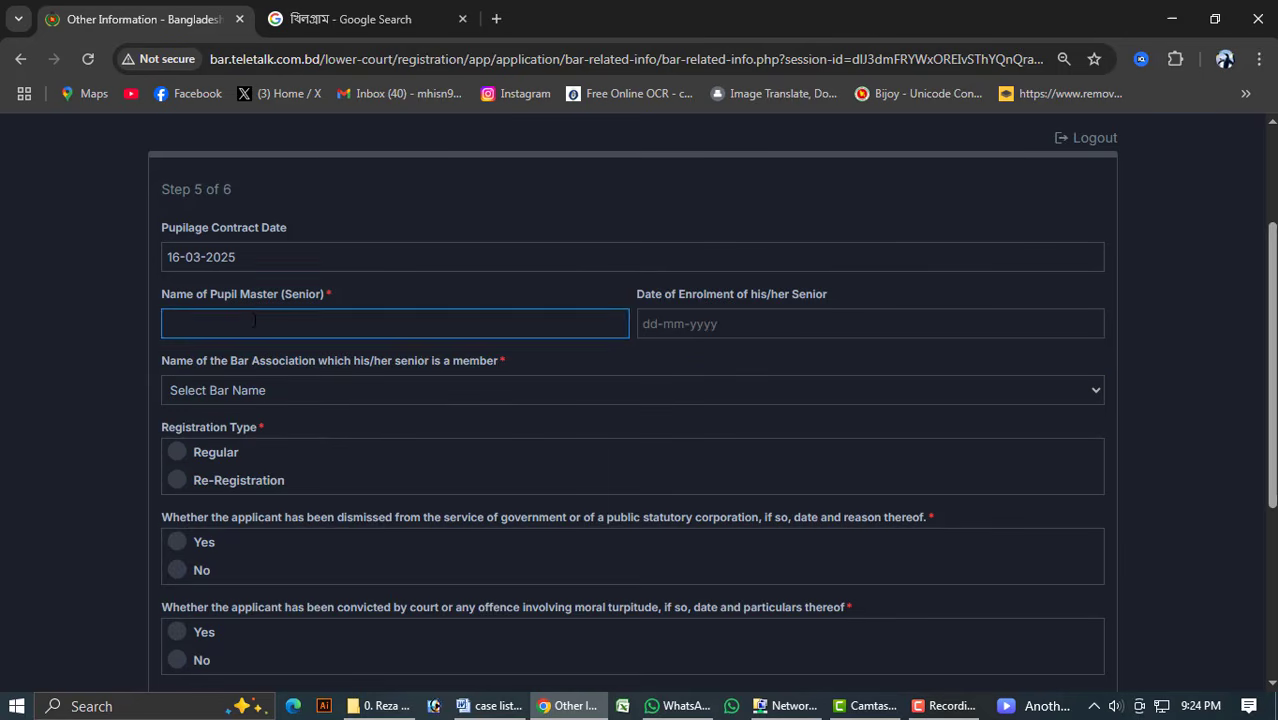
click(362, 297)
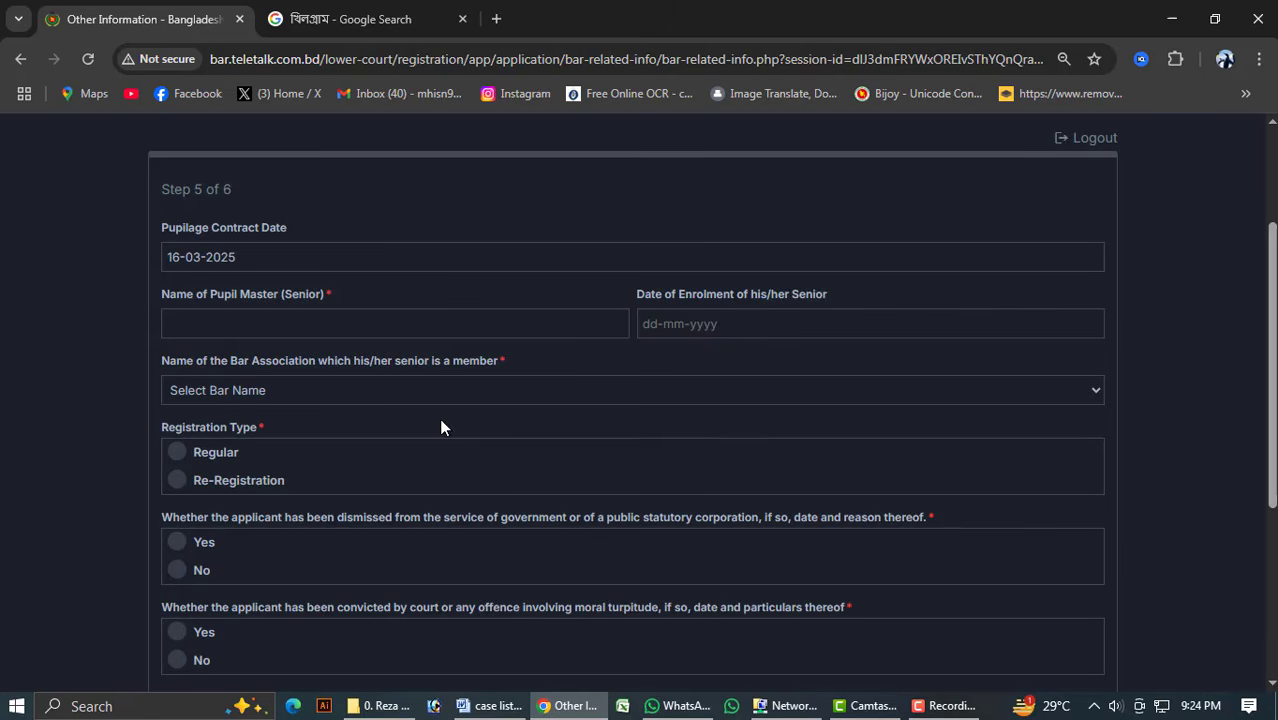
Set the registration type to Regular and the senior's bar association to Dhaka Bar Association.
click(265, 452)
click(261, 391)
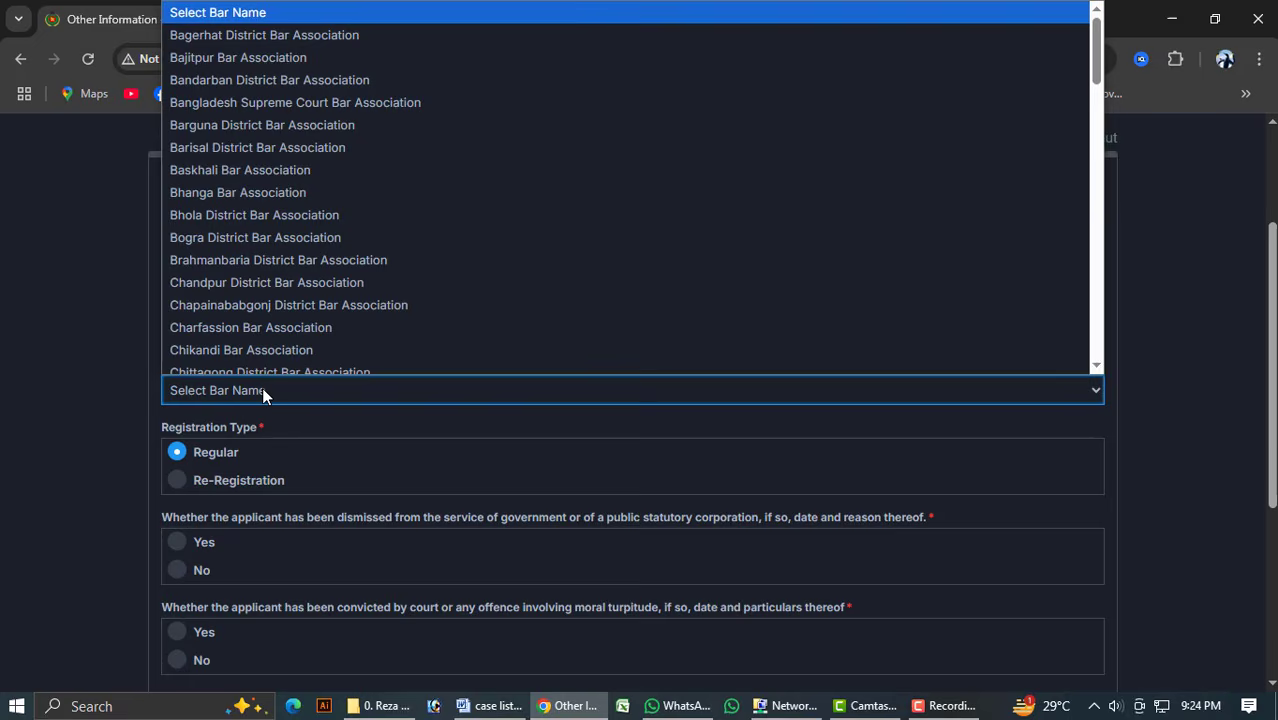
key(d)
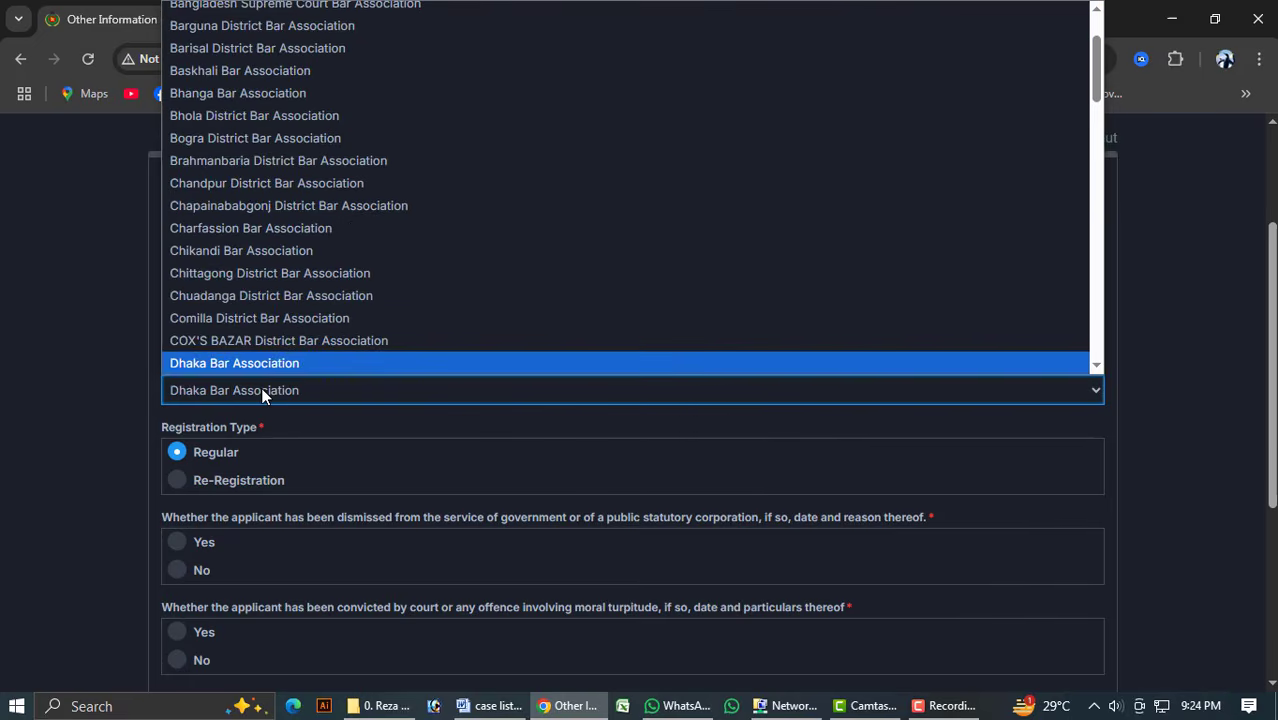
key(Return)
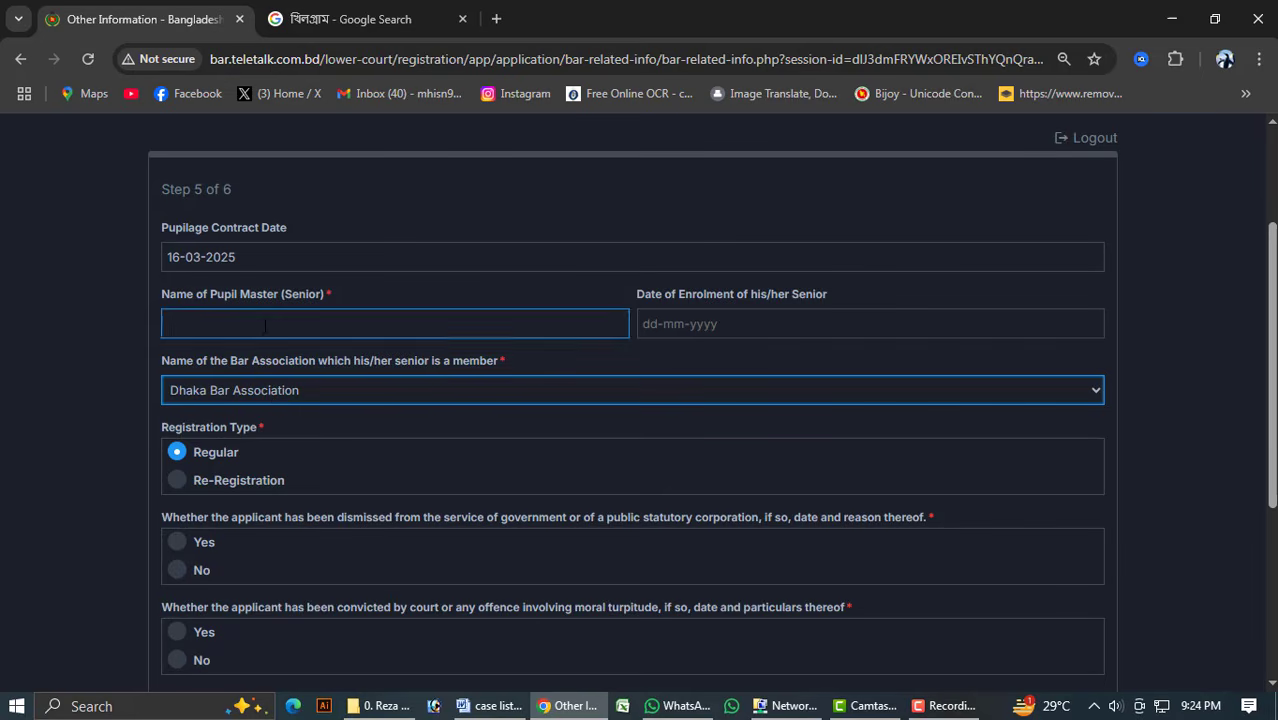
Enter the pupil master's name and the senior's date of enrolment.
click(328, 325)
click(14, 708)
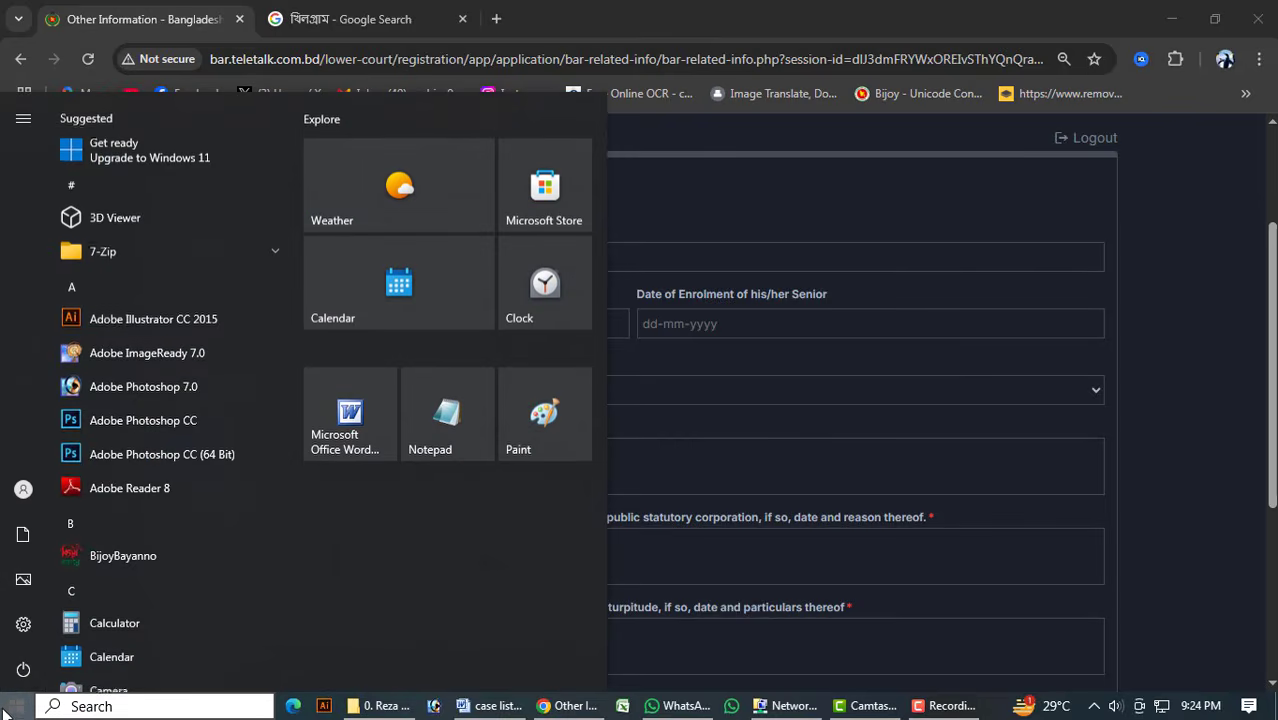
click(14, 709)
click(398, 397)
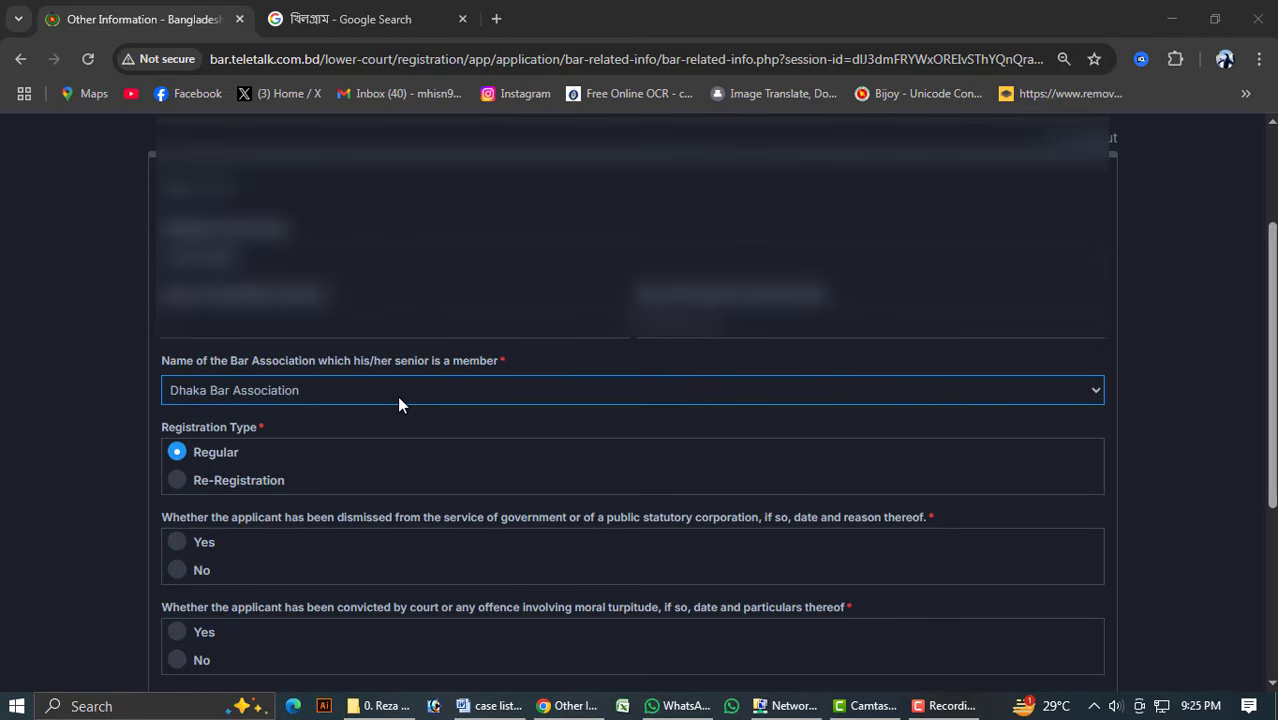
Change the registration type to Re-Registration above the applicant's declaration questions.
scroll(397, 395, down, 1)
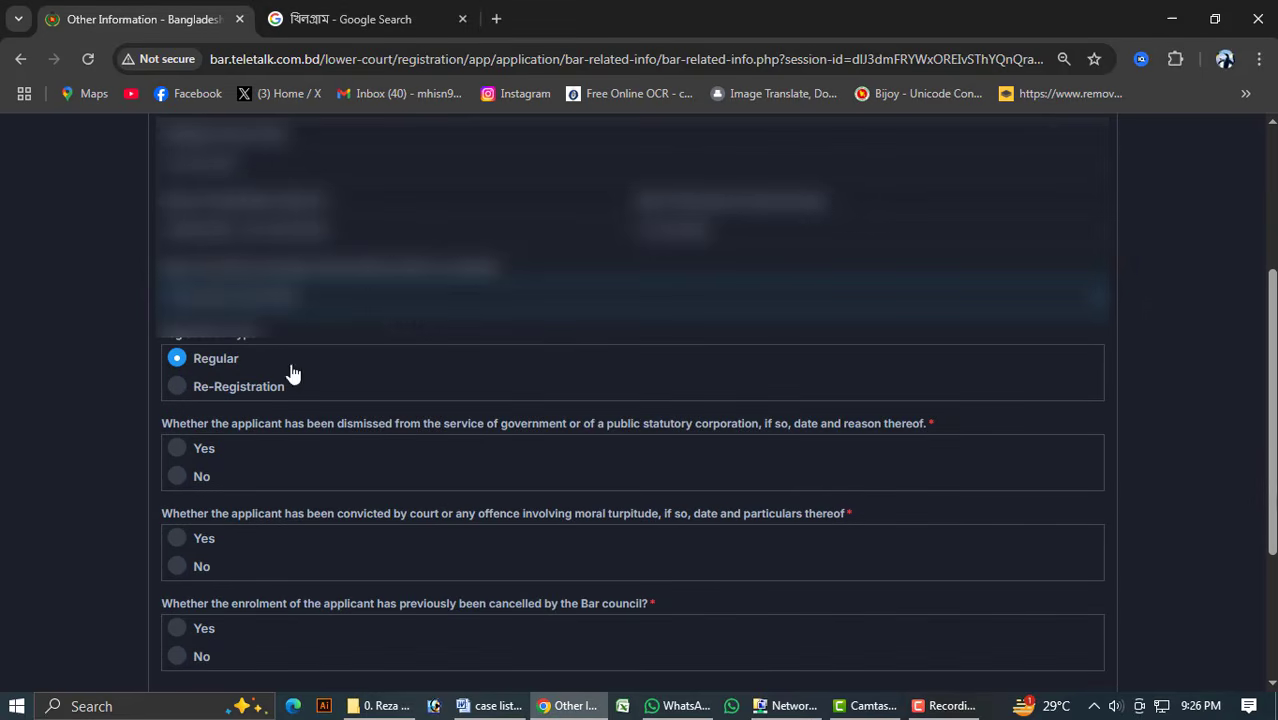
scroll(262, 366, down, 1)
scroll(260, 366, down, 1)
scroll(260, 366, up, 1)
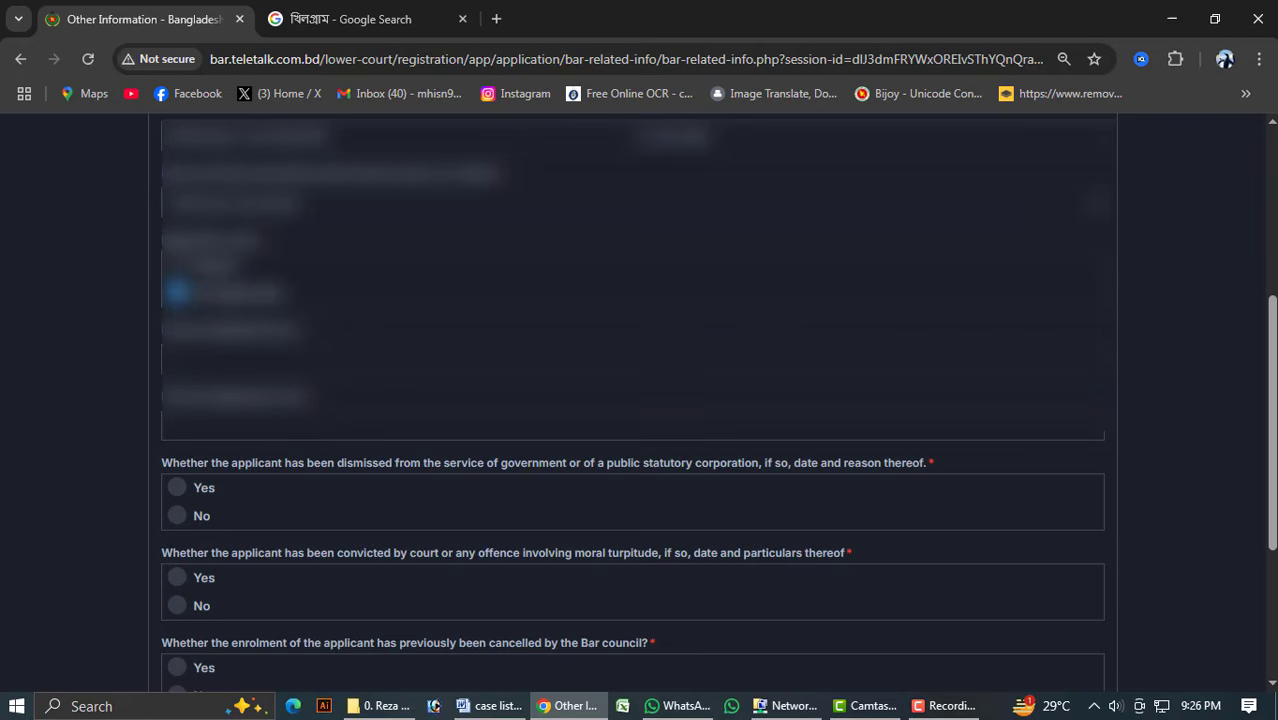
Look over the extra re-registration fields and set the registration type back to Regular.
click(306, 358)
click(310, 342)
click(330, 424)
click(379, 323)
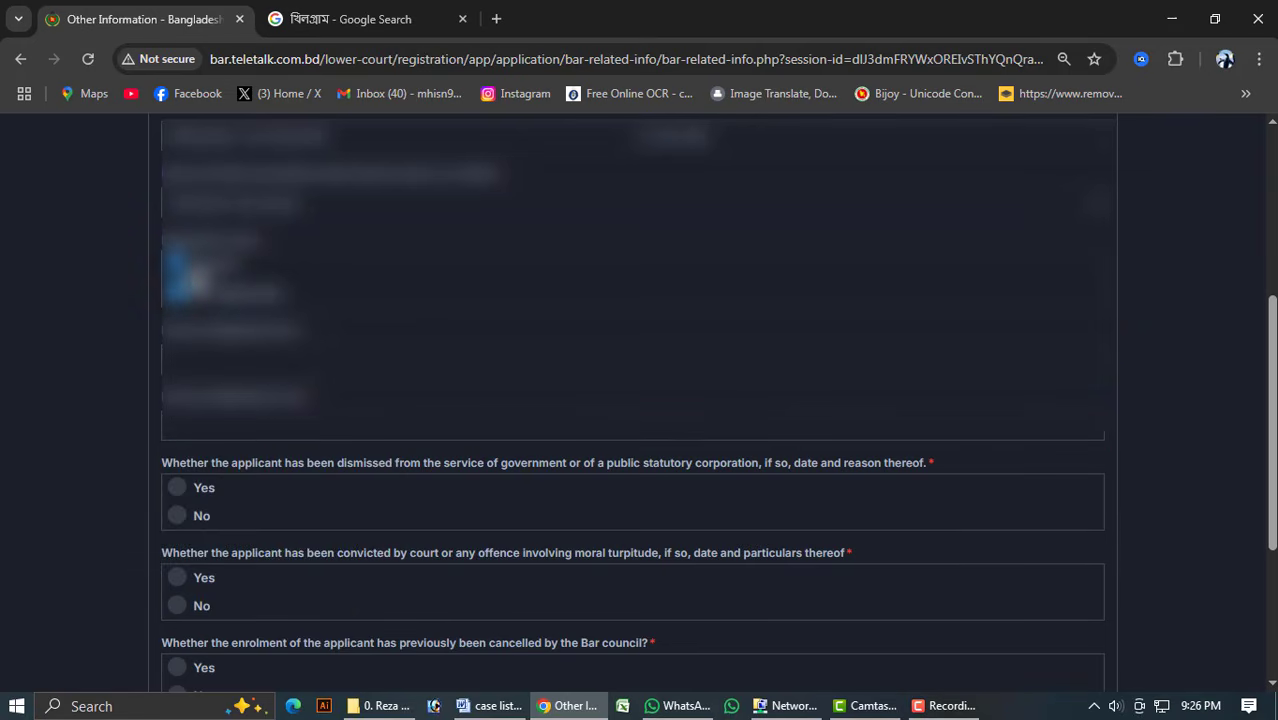
Answer No to the declaration questions on dismissal from service, conviction involving moral turpitude and previous cancellation of enrolment.
scroll(632, 400, down, 1)
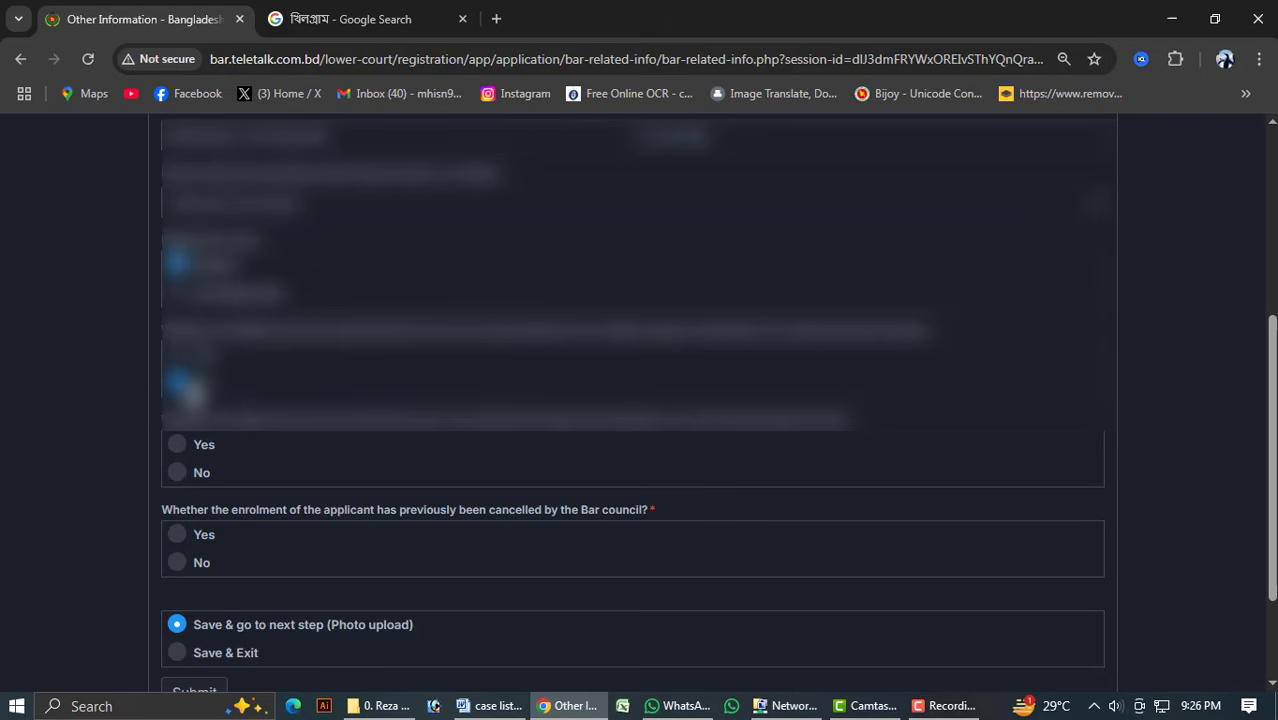
click(202, 474)
click(204, 566)
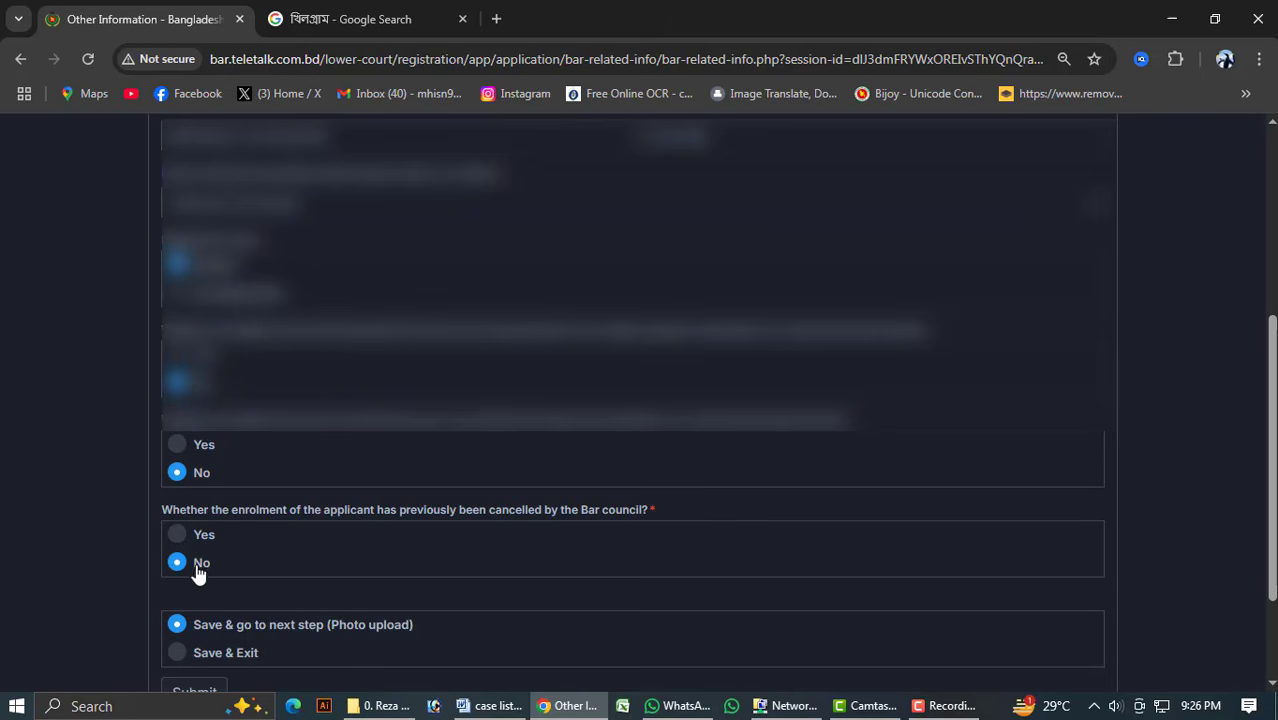
Review the declaration answers and submit the bar-related information with the option to save and continue to photo upload.
scroll(337, 460, up, 1)
scroll(350, 470, down, 3)
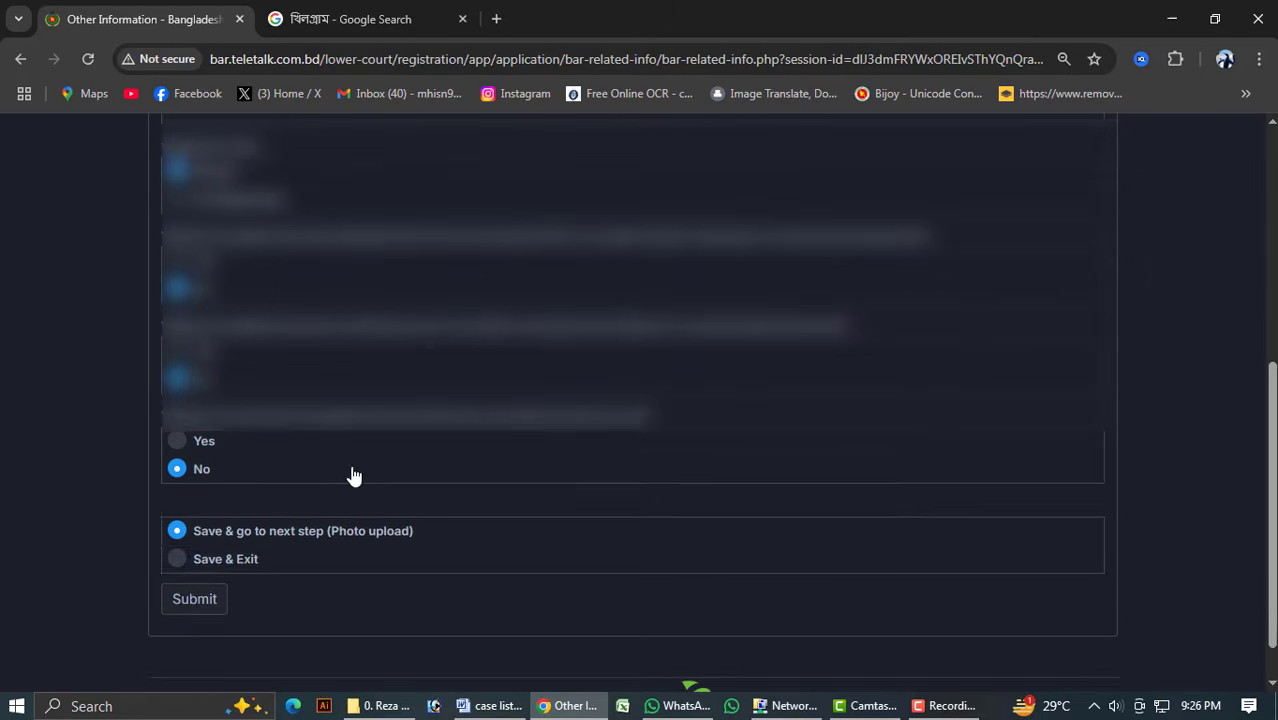
click(217, 543)
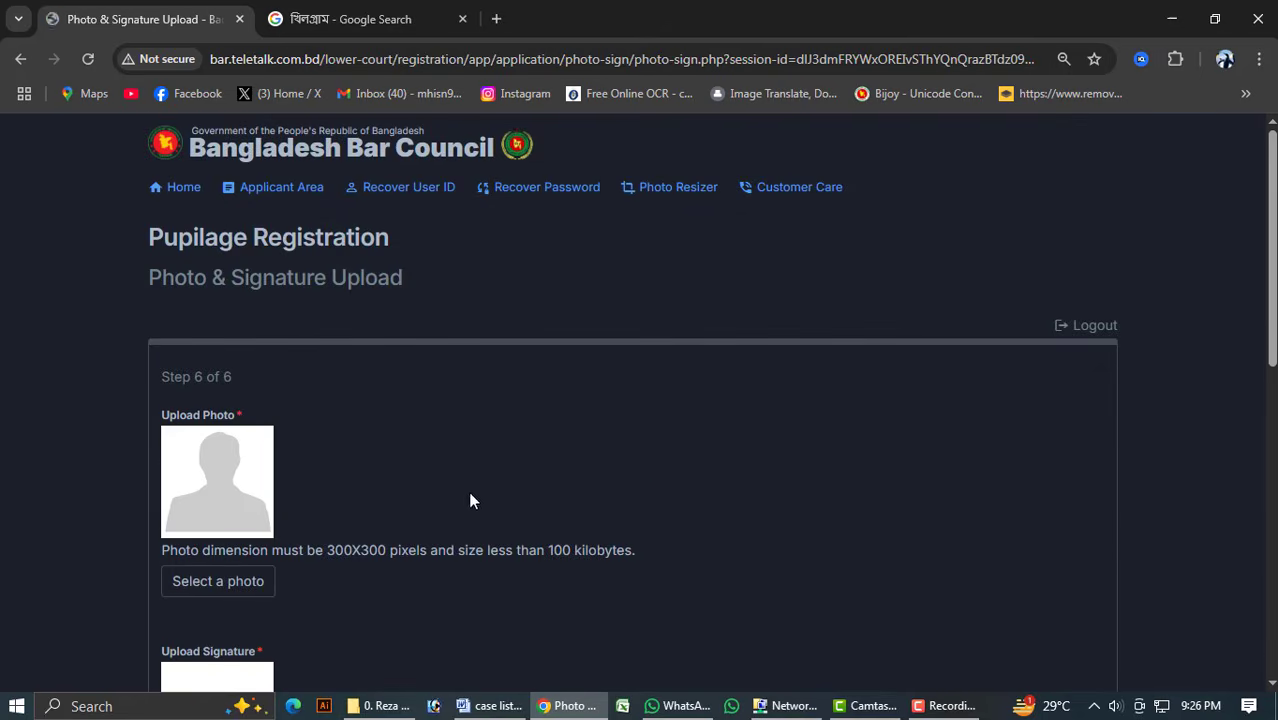
Make the final submission of the pupilage registration and look through the applicant copy.
scroll(595, 415, down, 1)
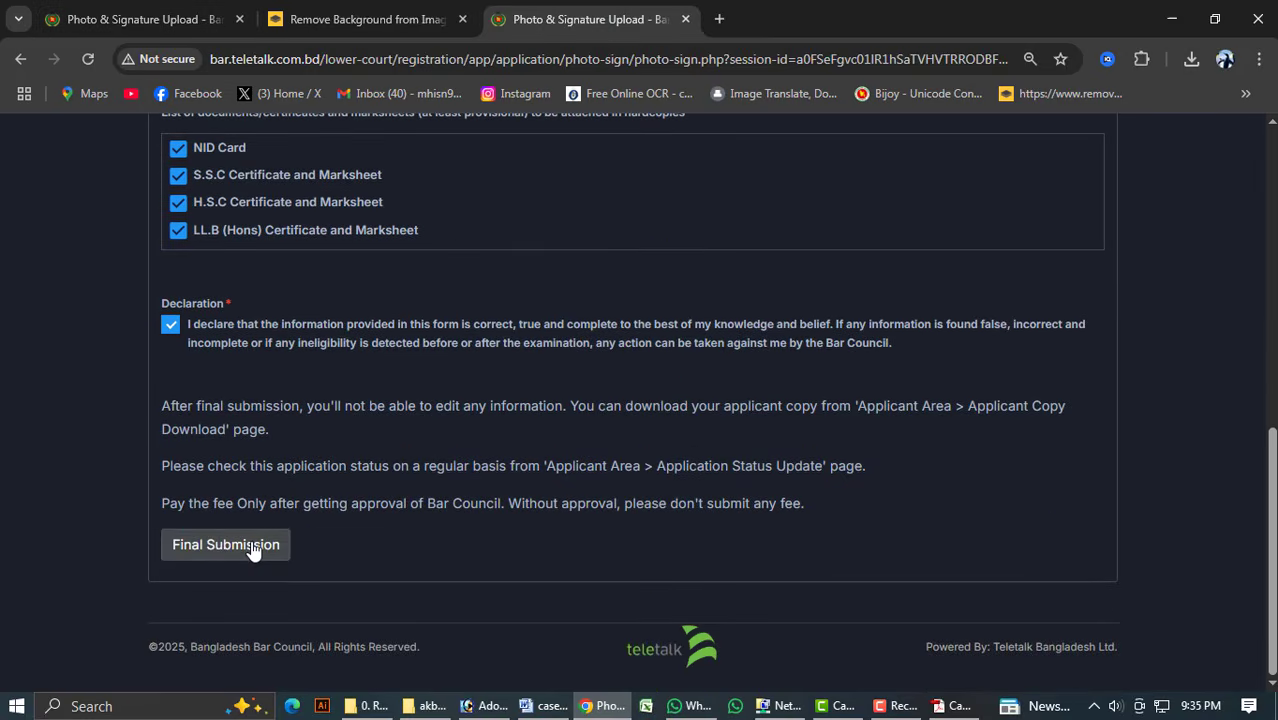
click(251, 545)
scroll(366, 404, down, 3)
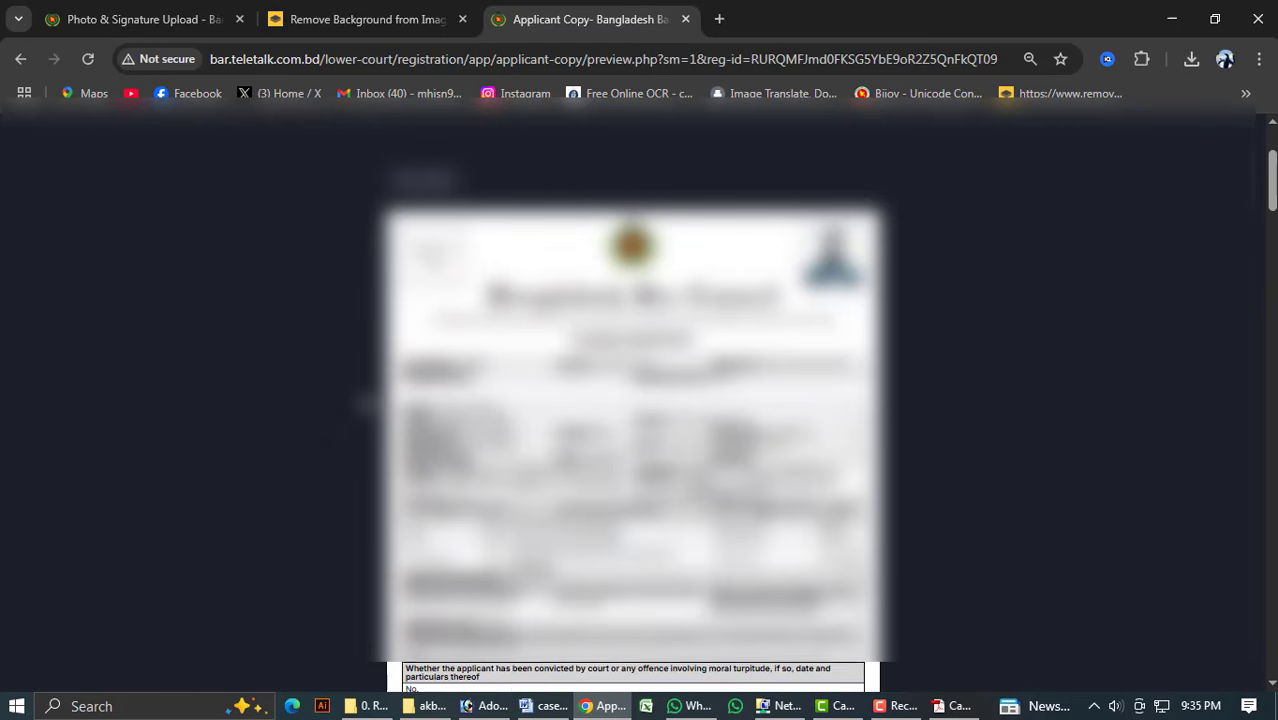